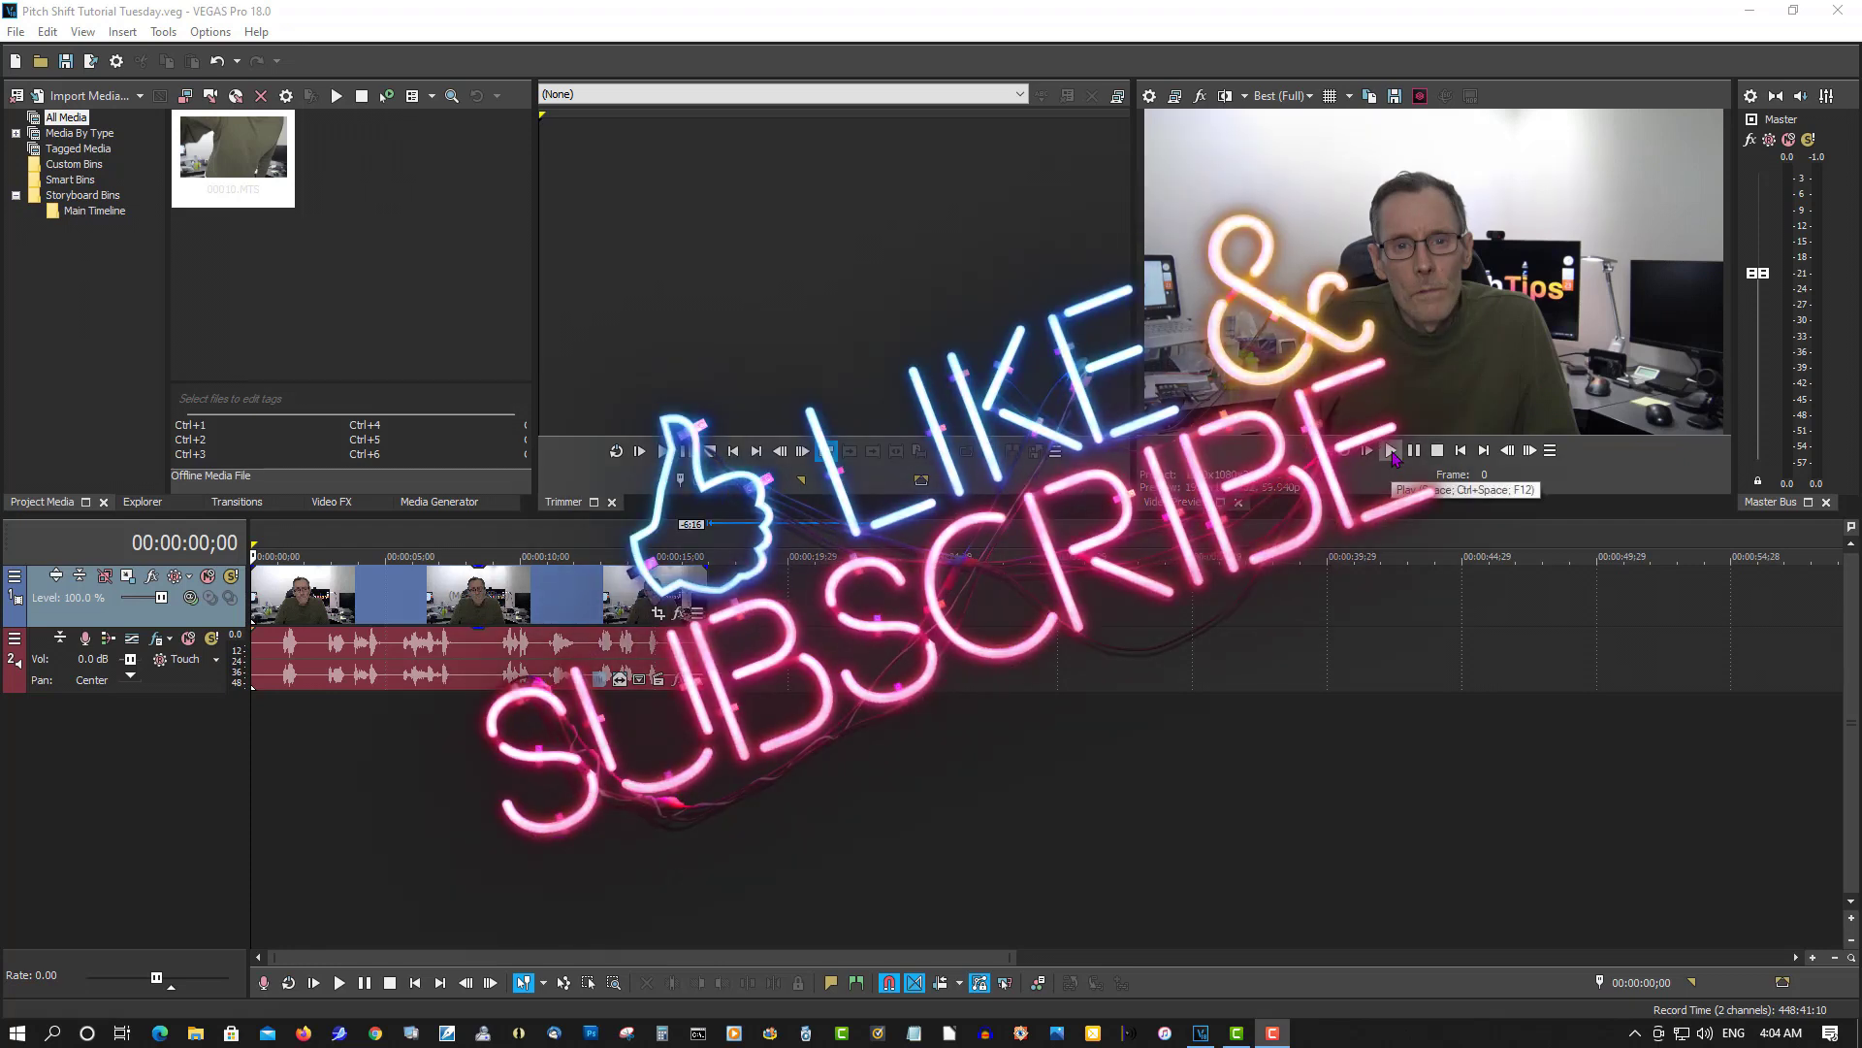
Step: Play the project to hear the original voice, then stop and rewind to the start
left_click(1392, 452)
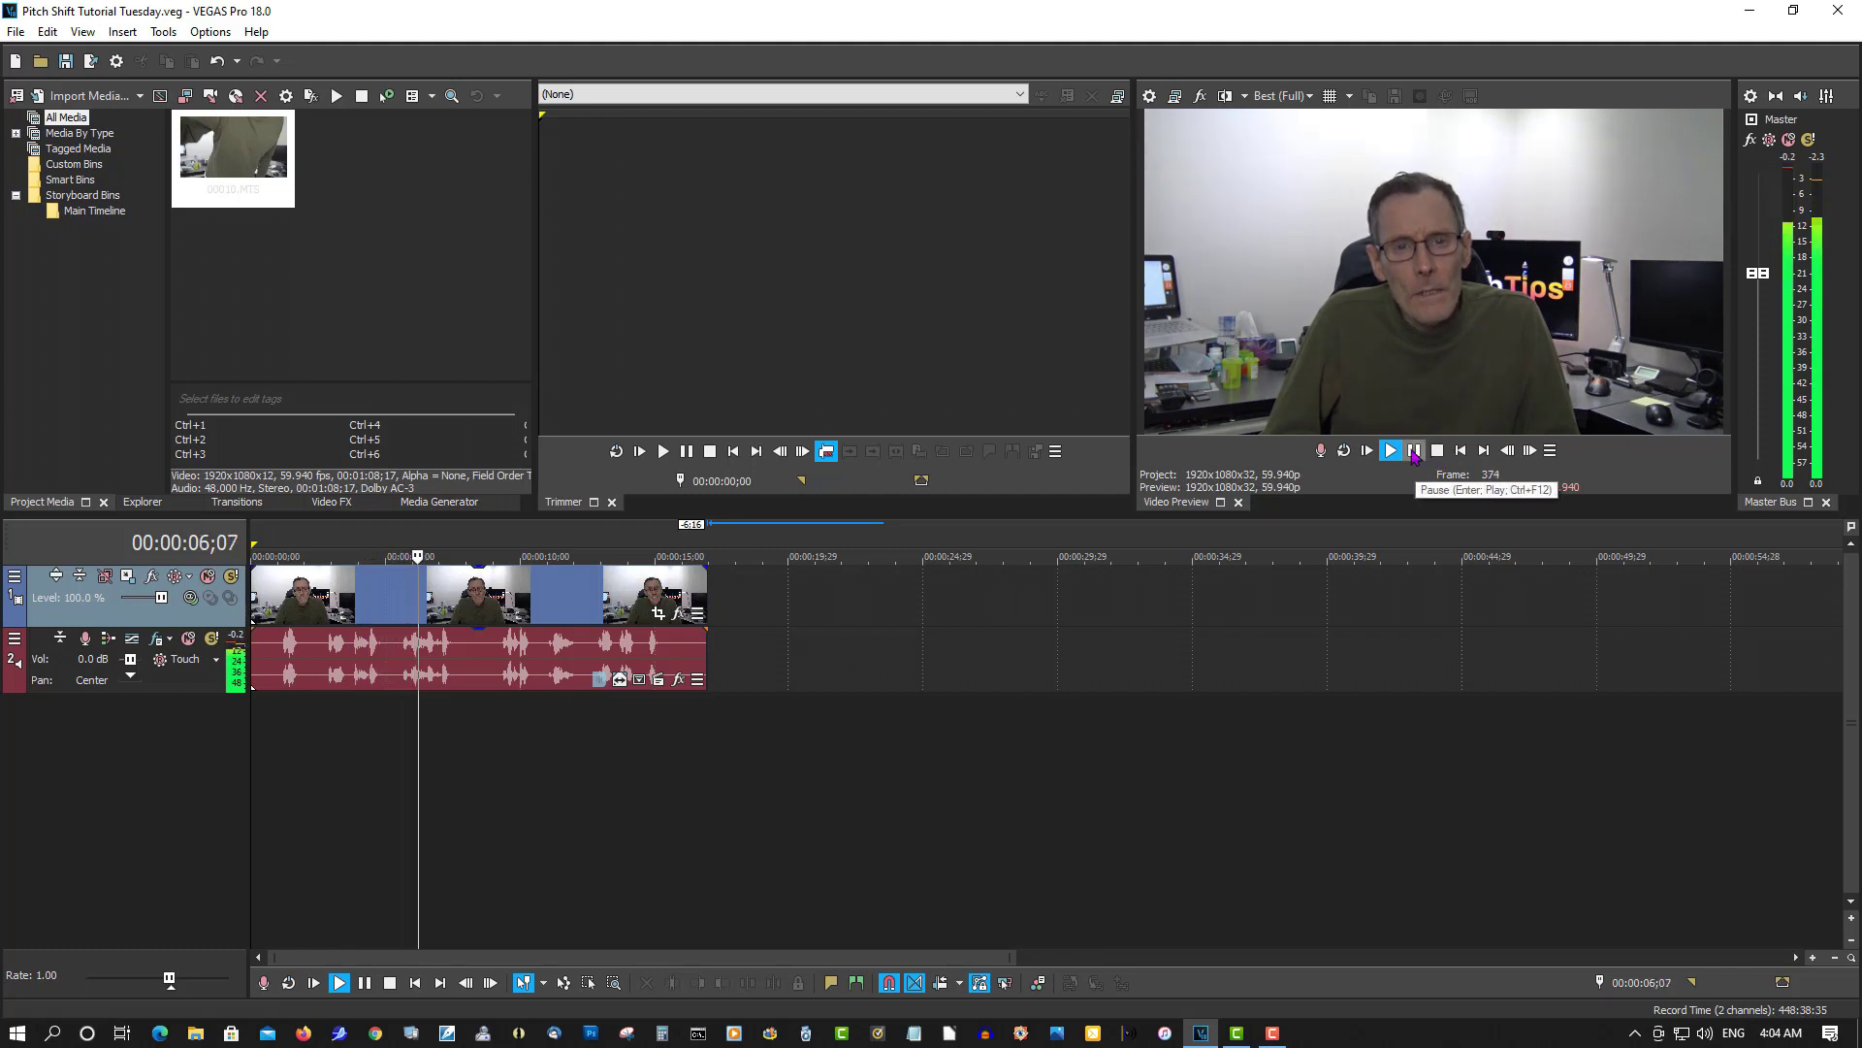
left_click(1416, 452)
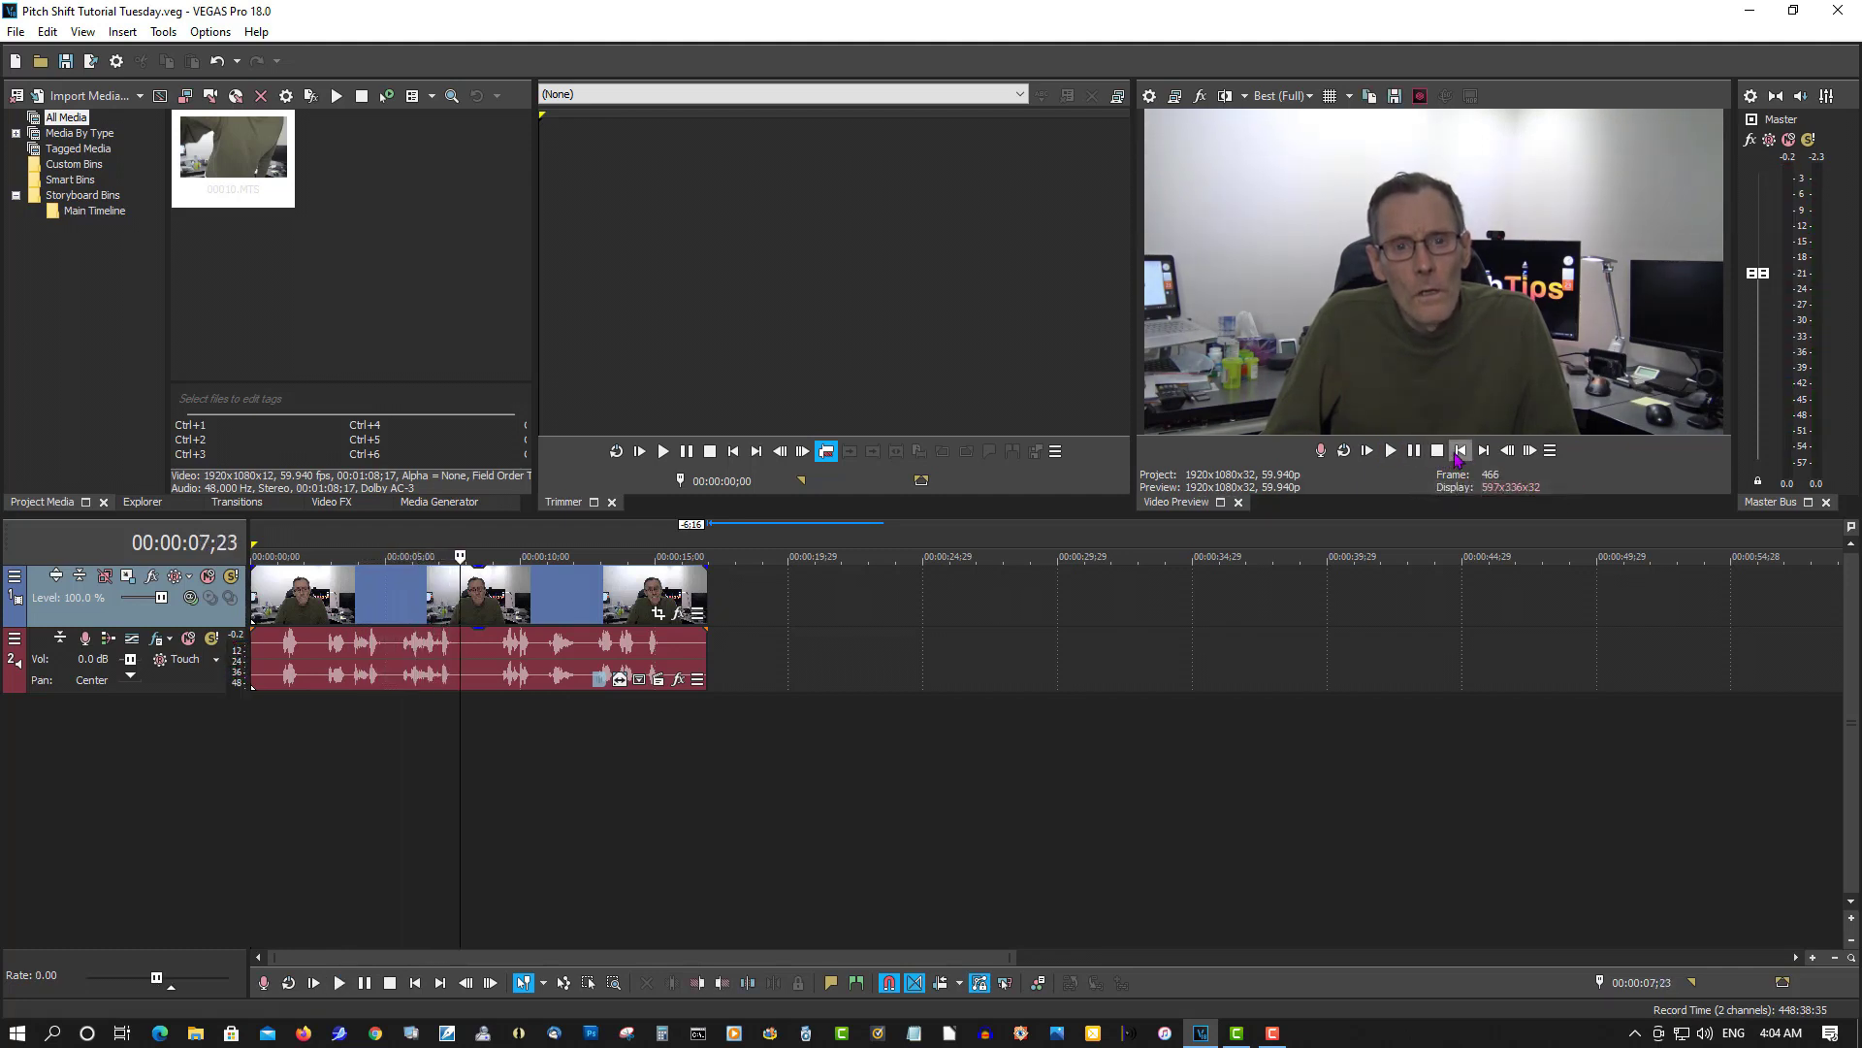
left_click(1460, 452)
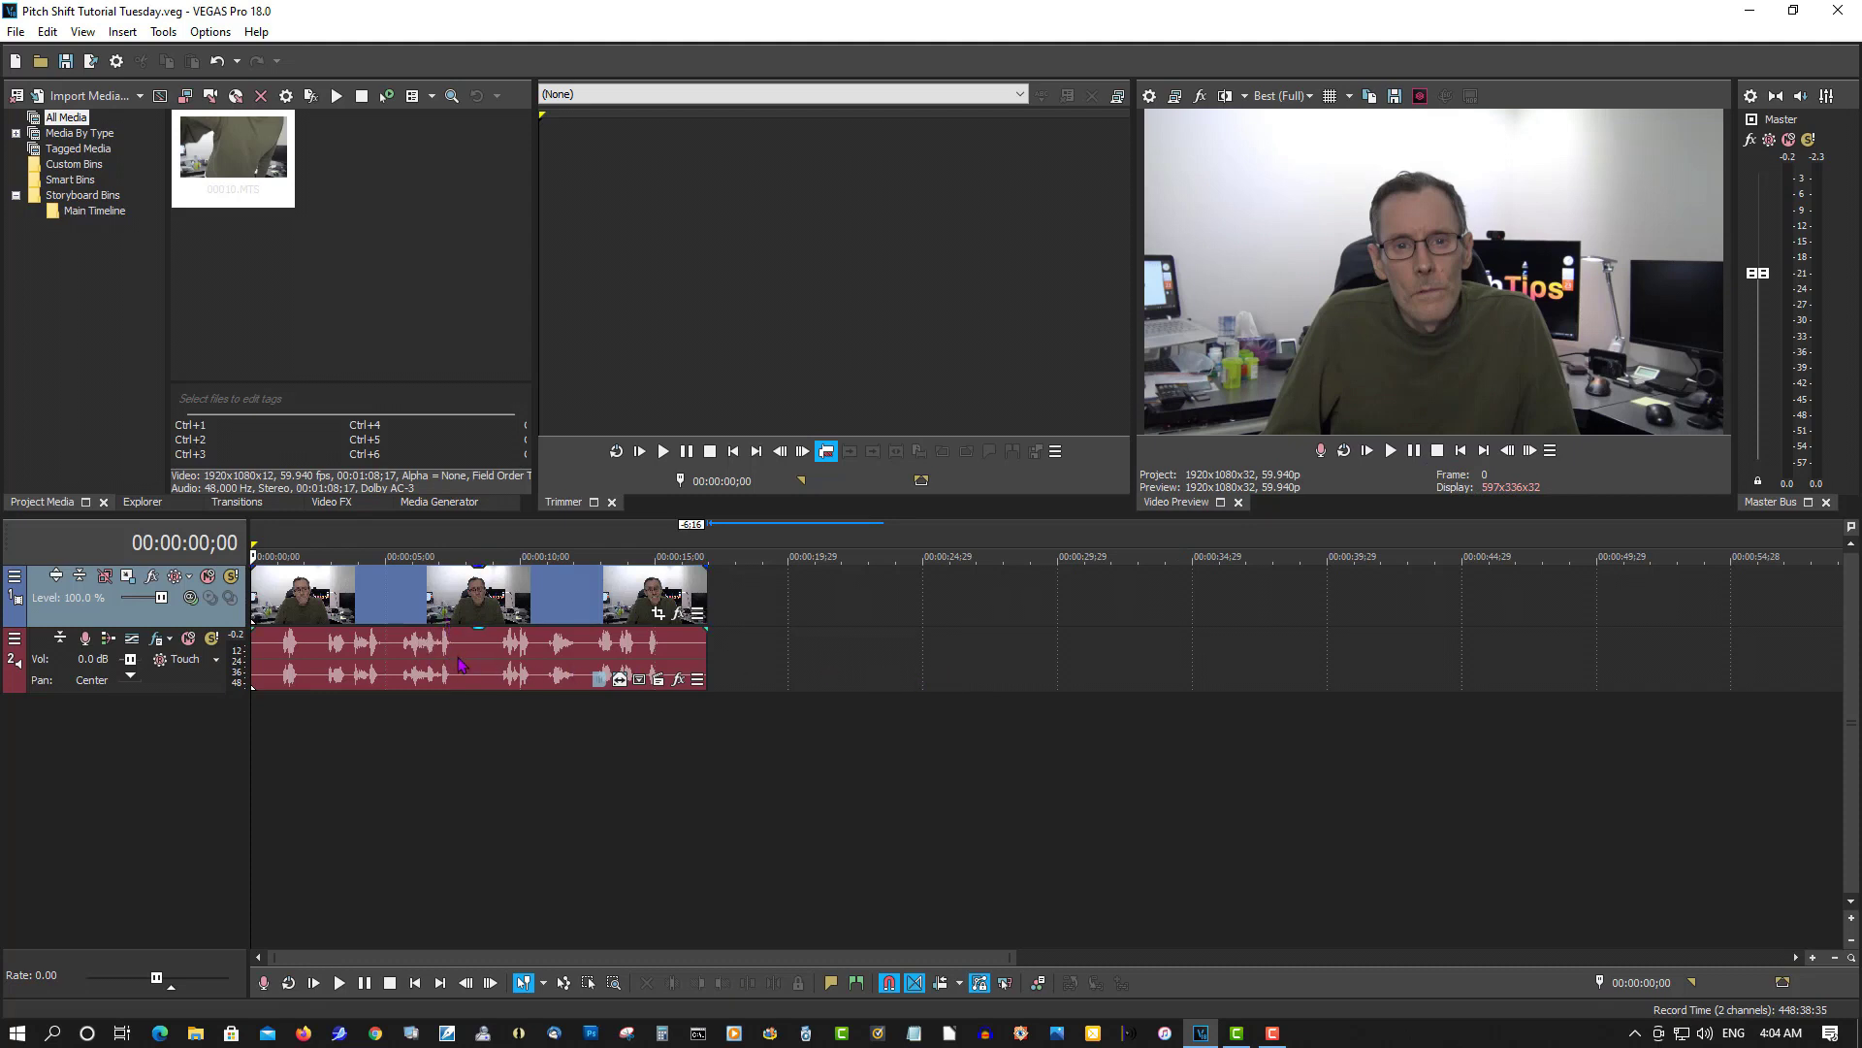
Step: Ungroup the audio event from the video and split it at 00:00:08;09
left_click(456, 660)
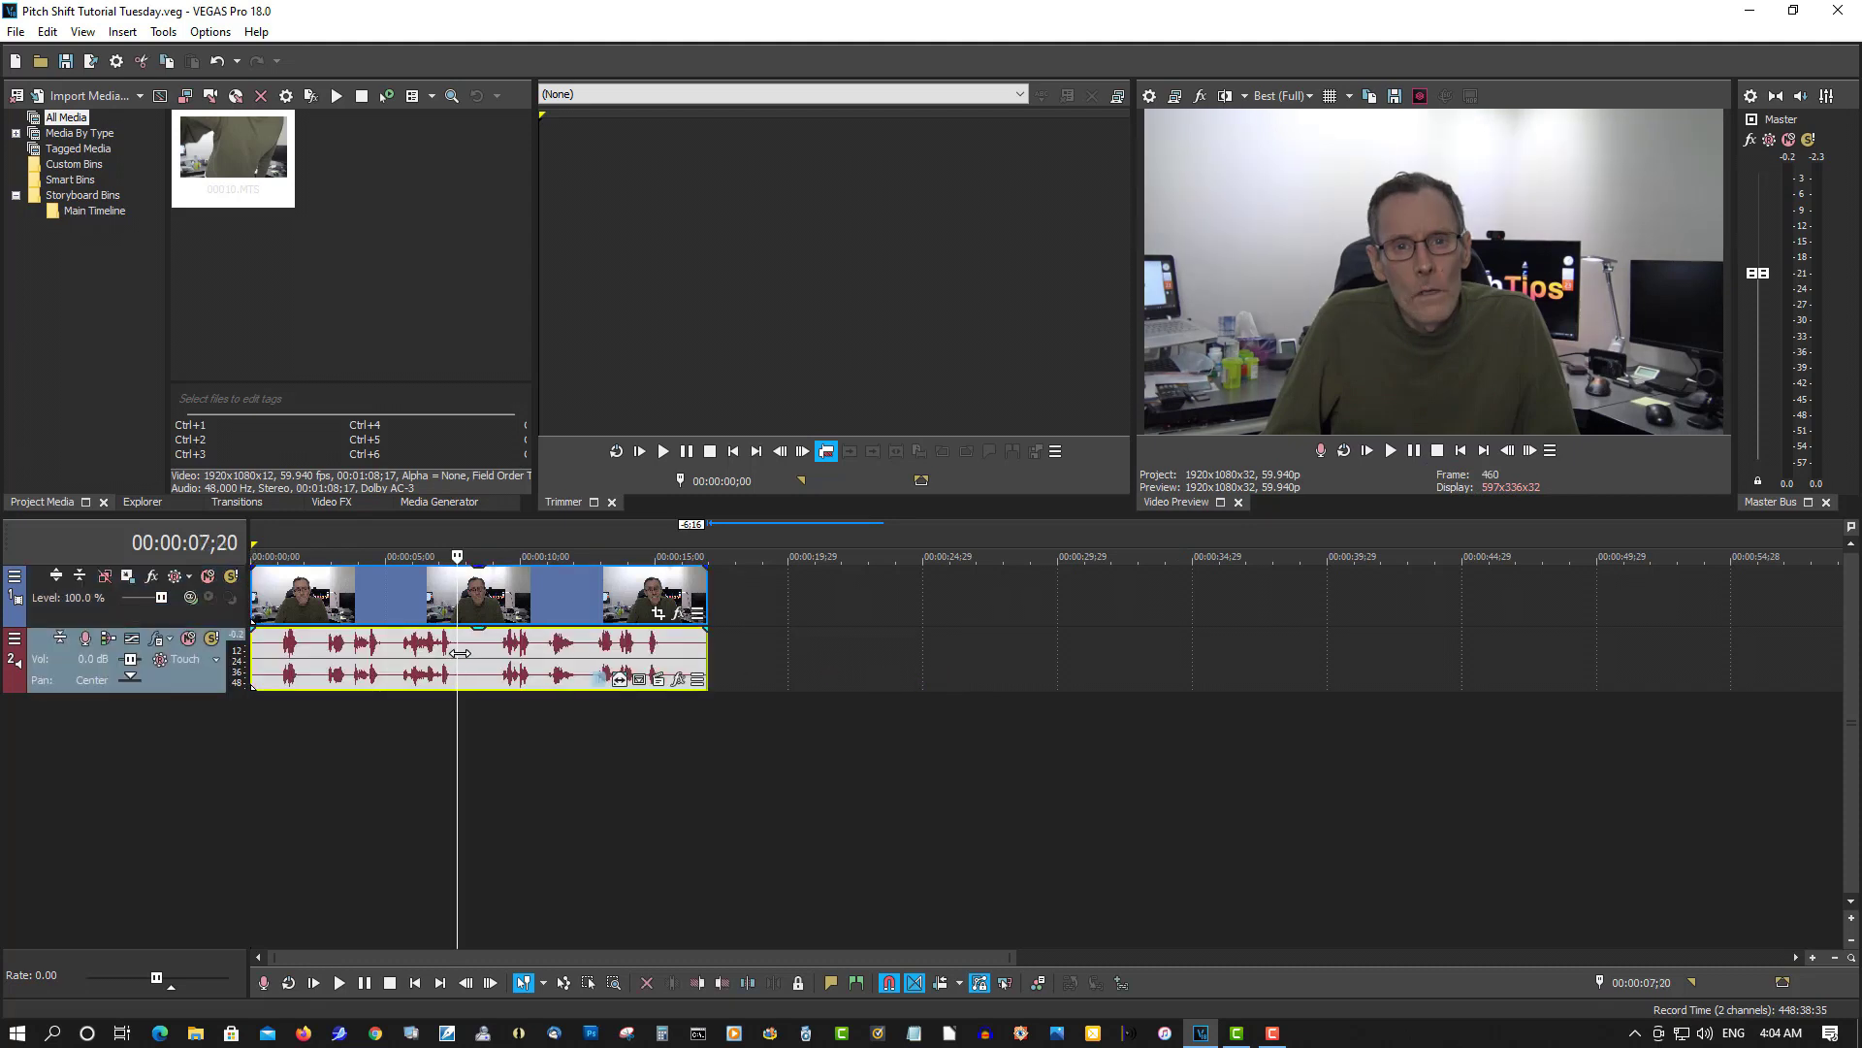
key("u")
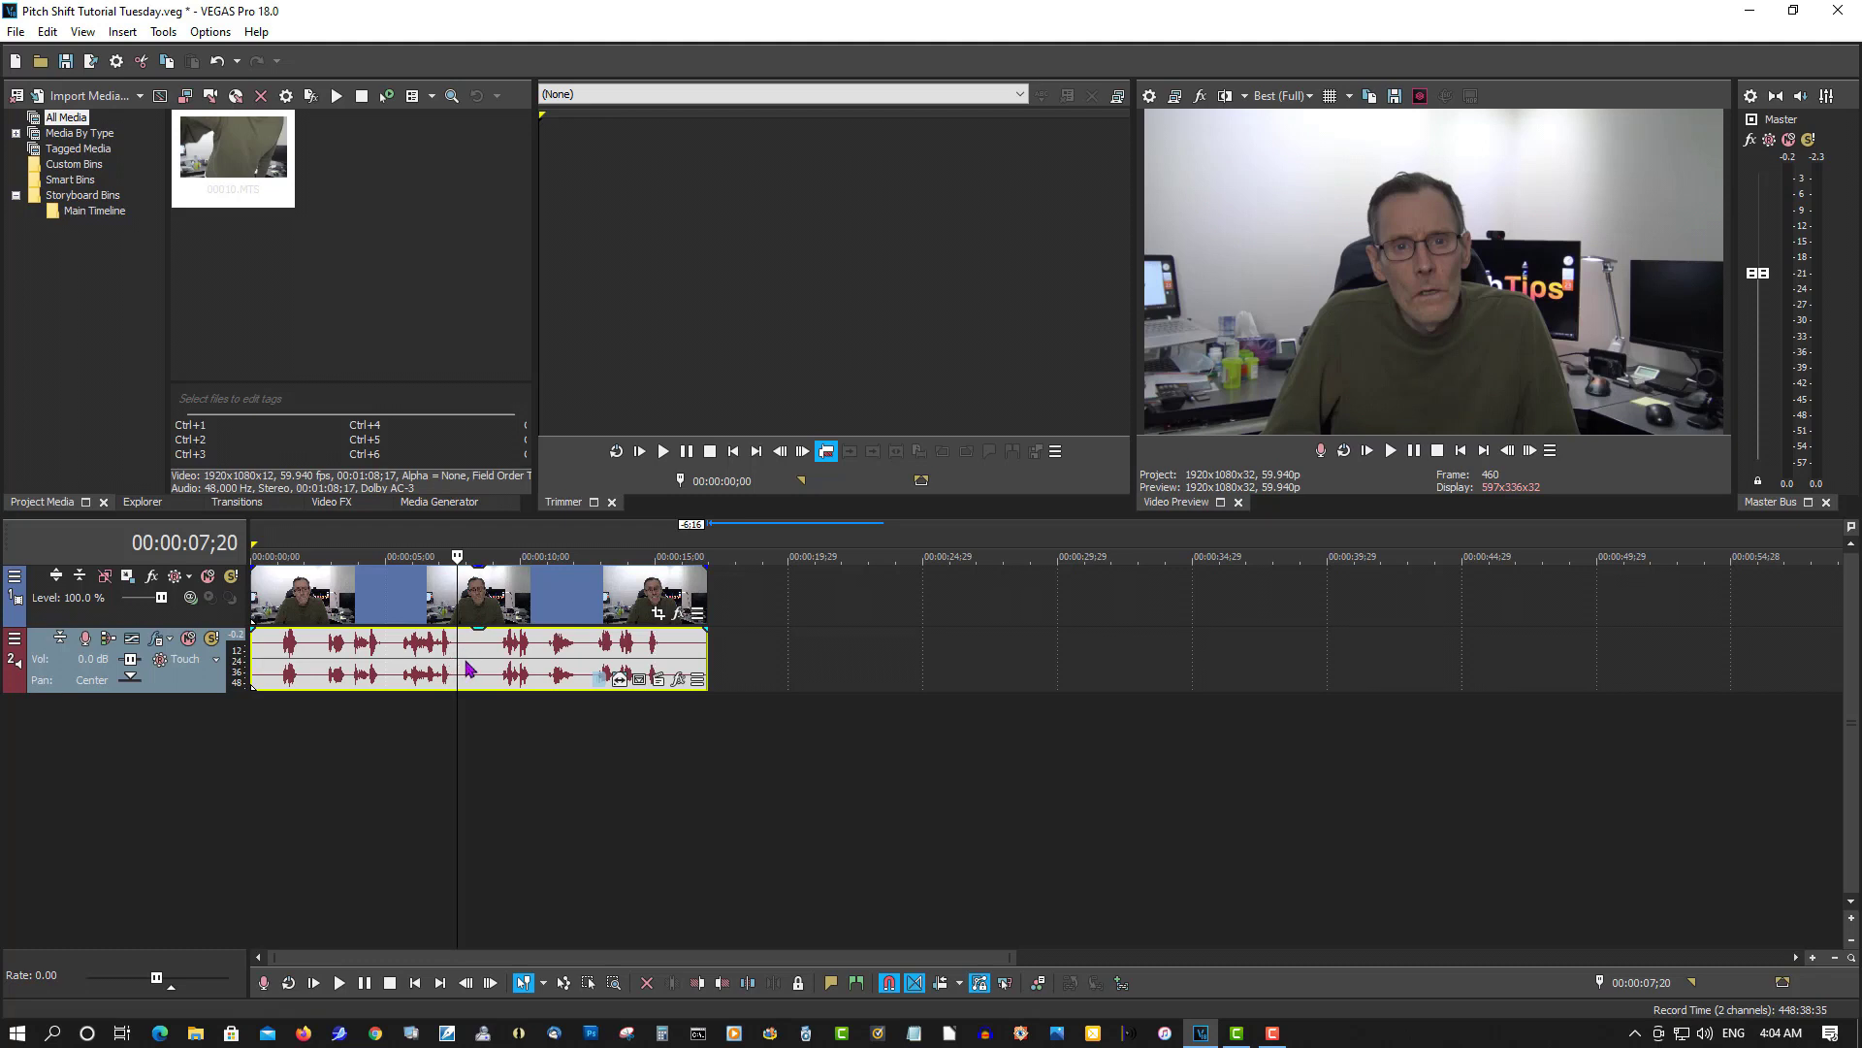
left_click_drag(459, 666, 474, 665)
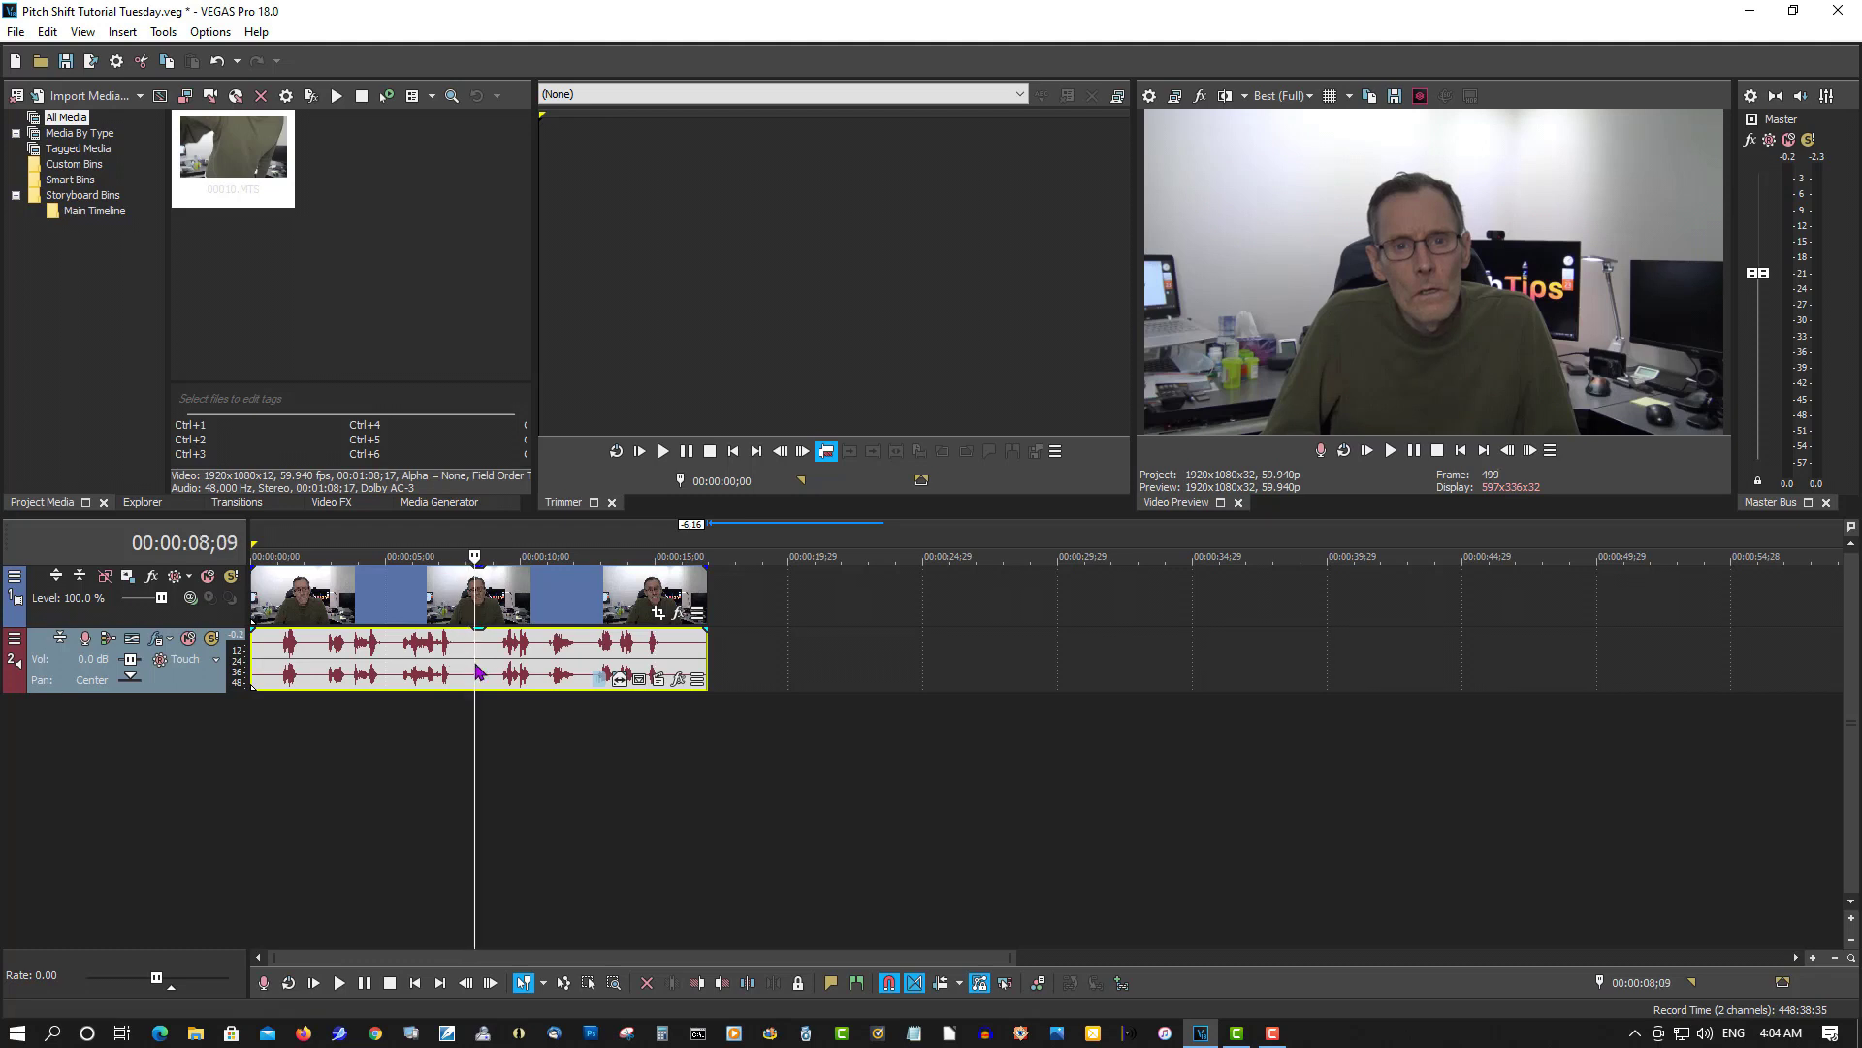
key("s")
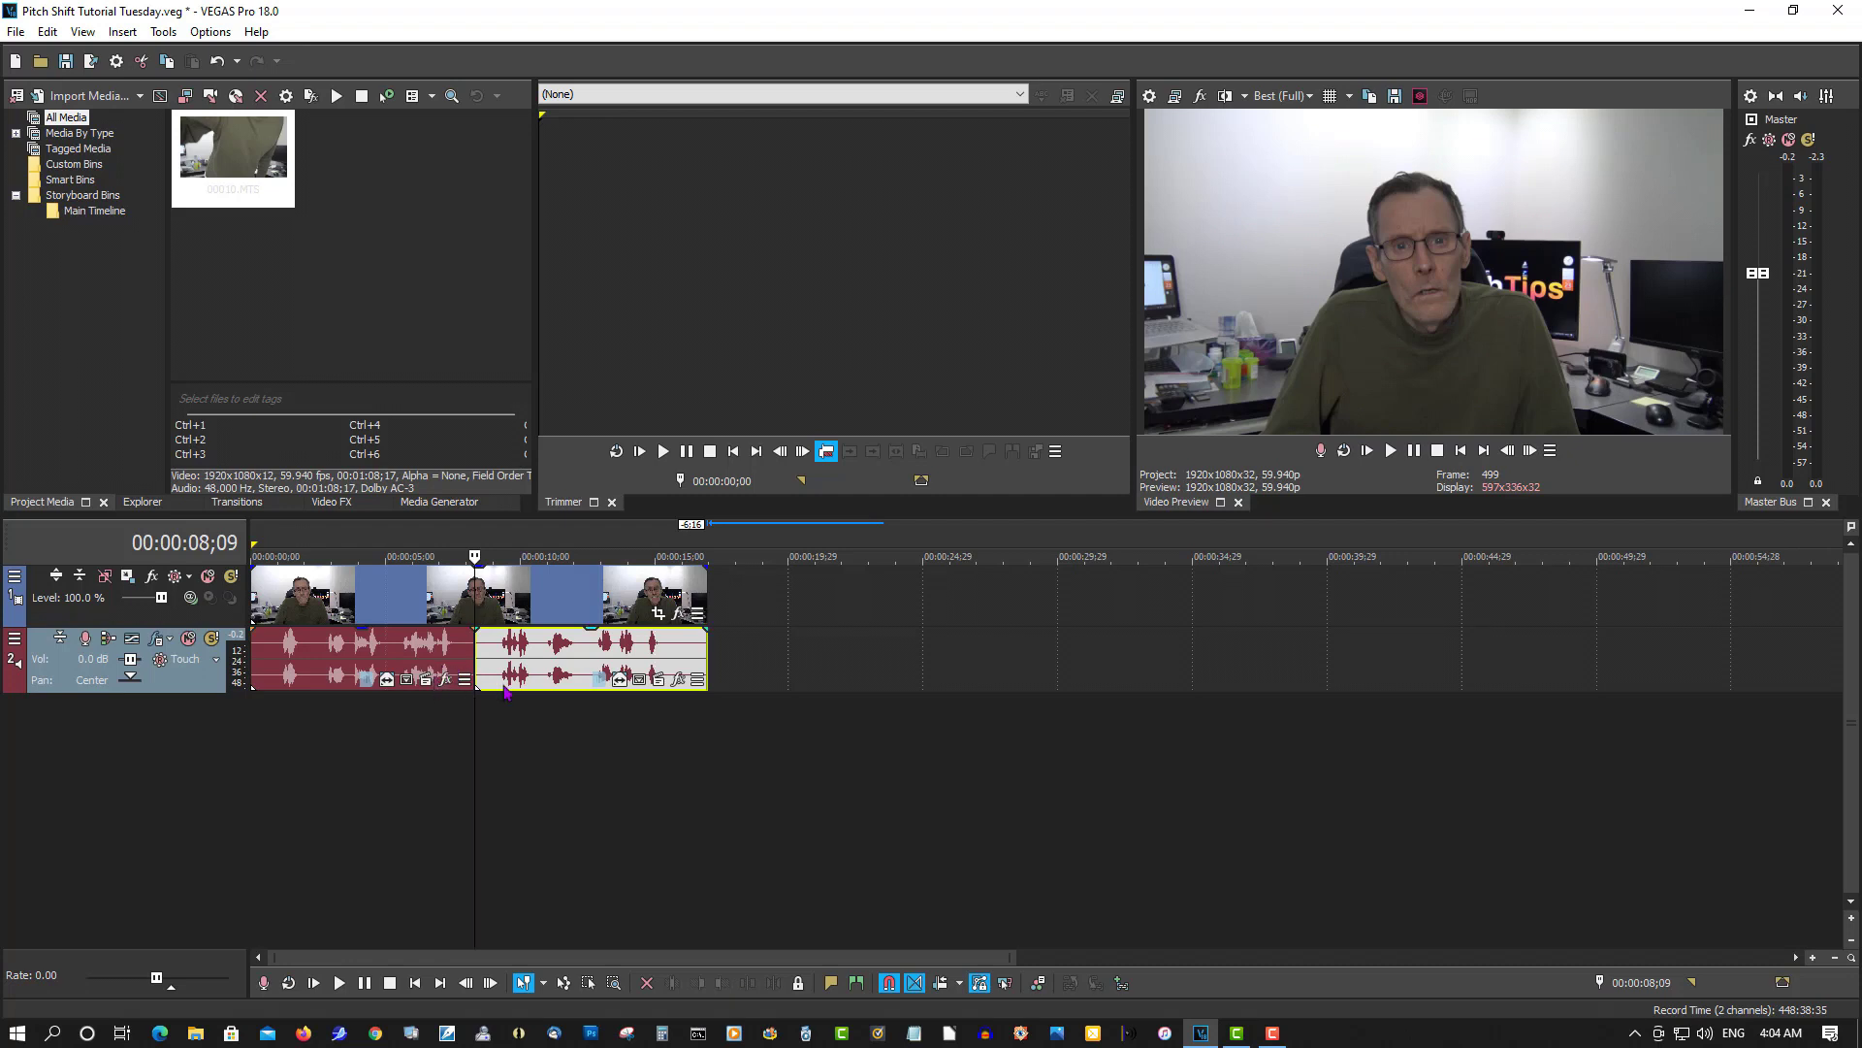
Step: Add the Pitch Shift effect to the second audio event's FX chain
left_click(445, 685)
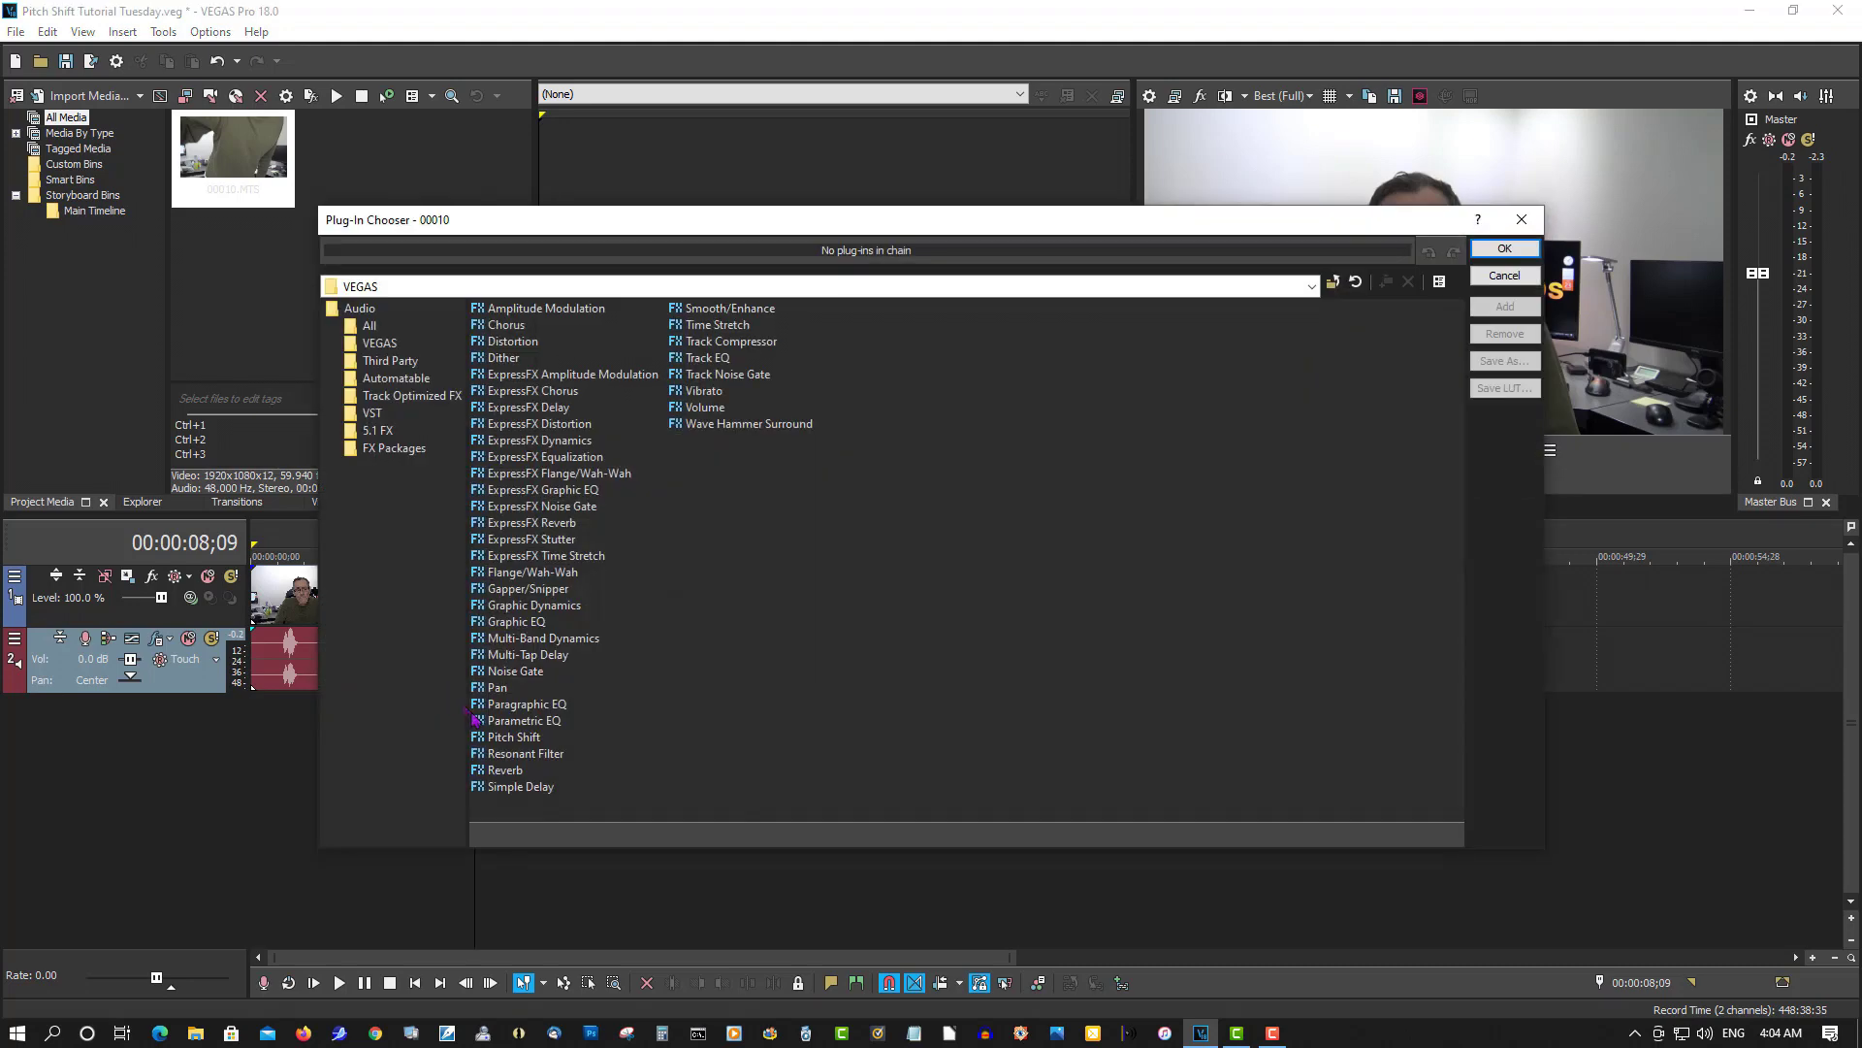
double_click(514, 740)
left_click(1482, 251)
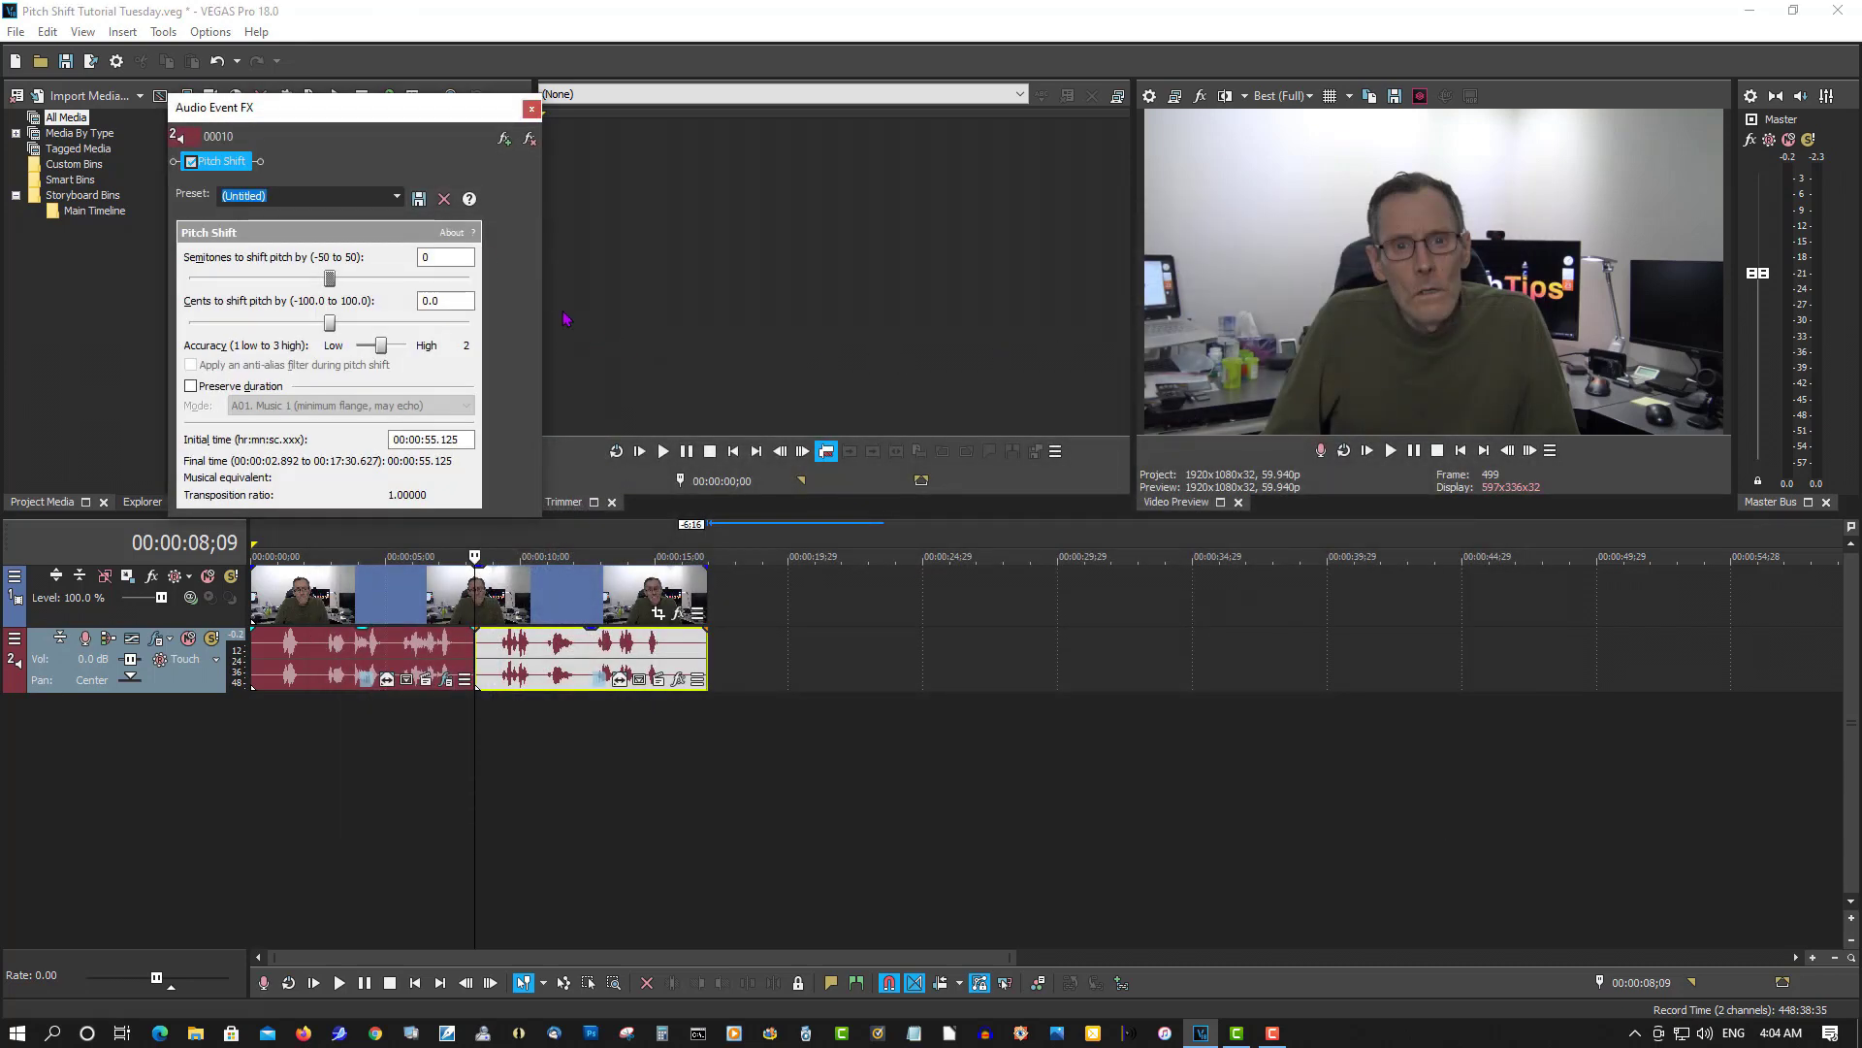
left_click_drag(403, 114, 354, 132)
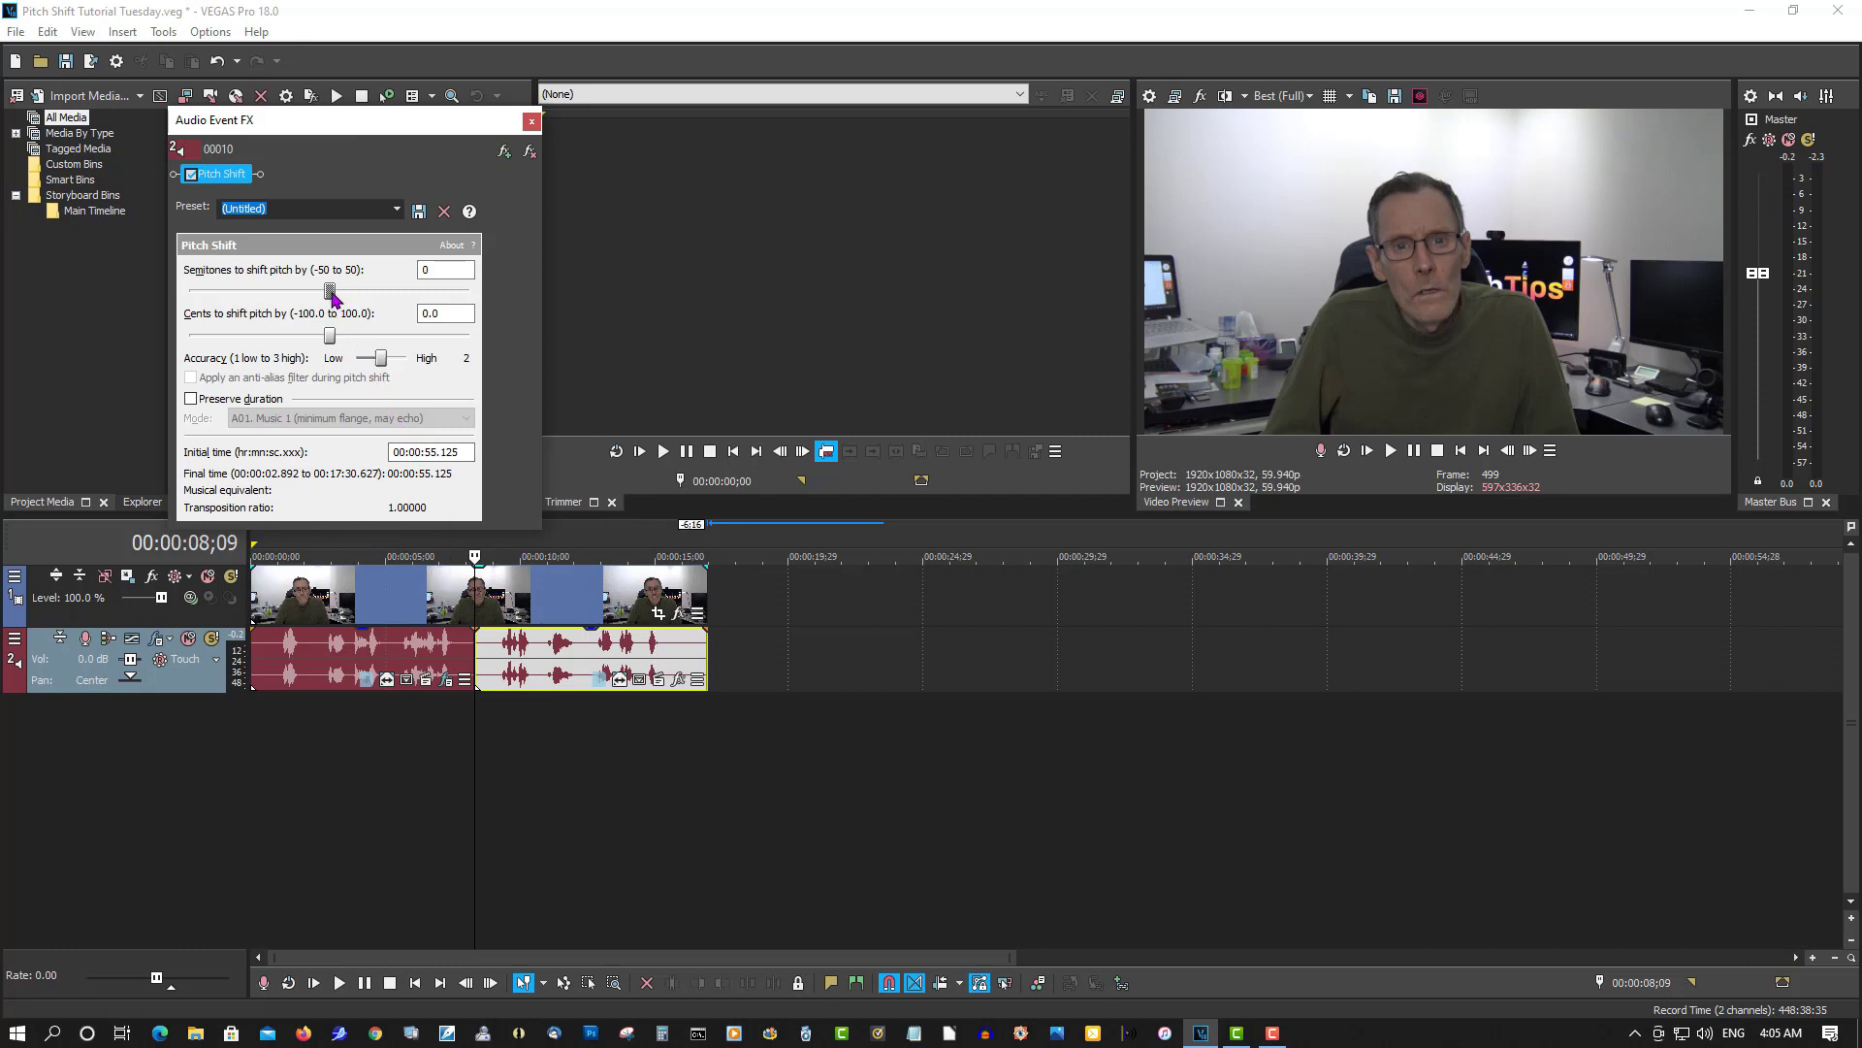
Step: Set the Pitch Shift semitones slider to +12, one octave up
left_click_drag(330, 291, 355, 291)
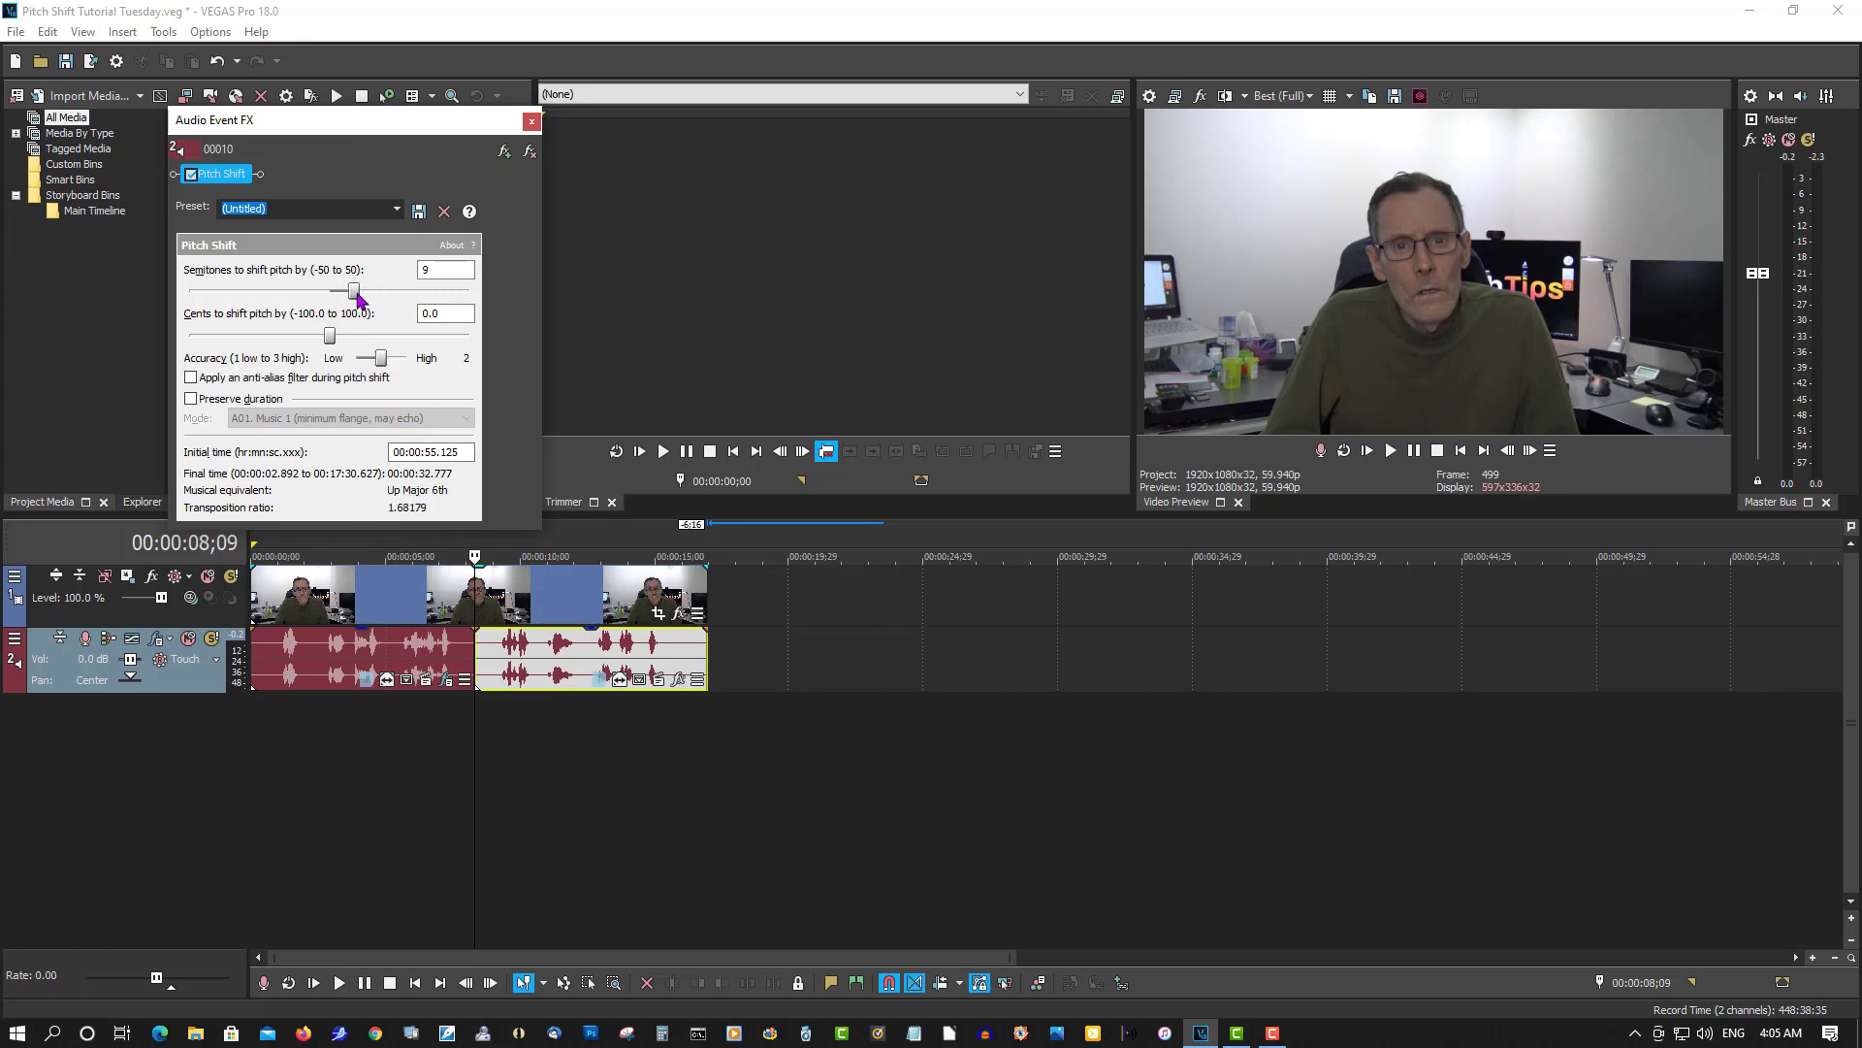
left_click_drag(356, 294, 373, 296)
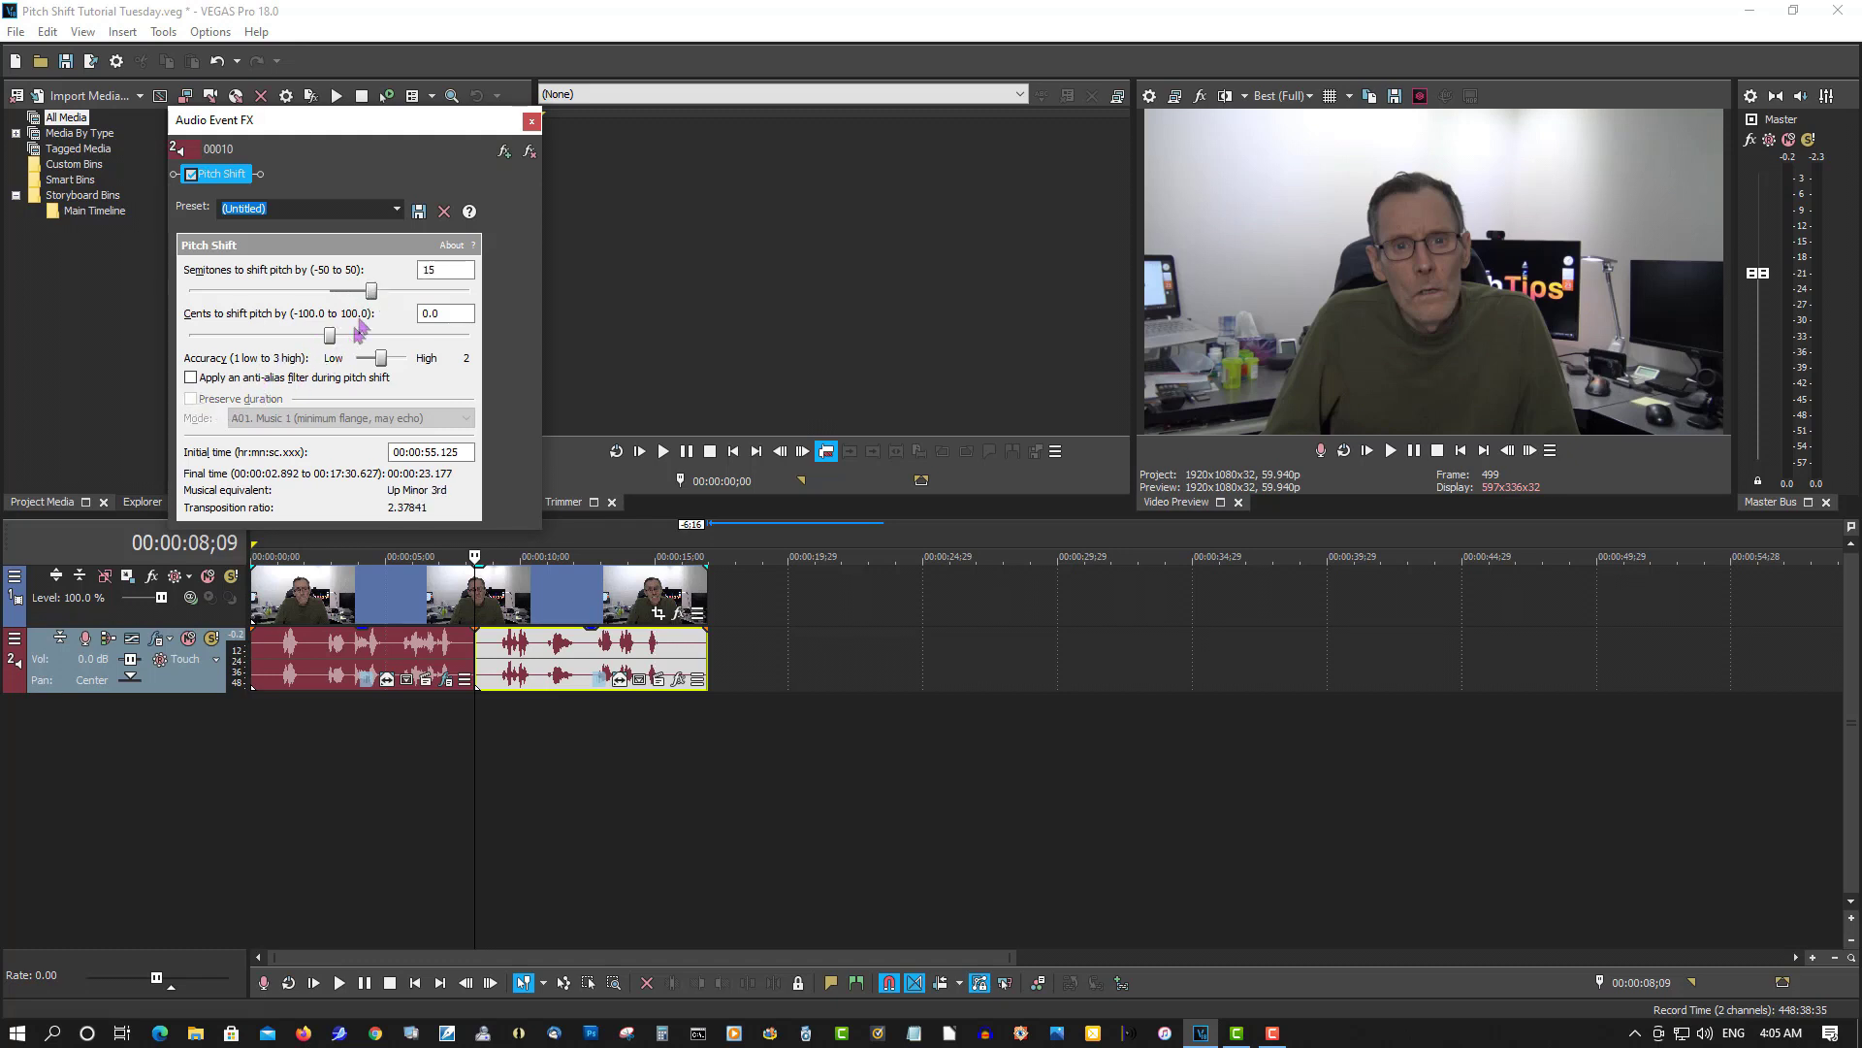
left_click_drag(372, 291, 364, 294)
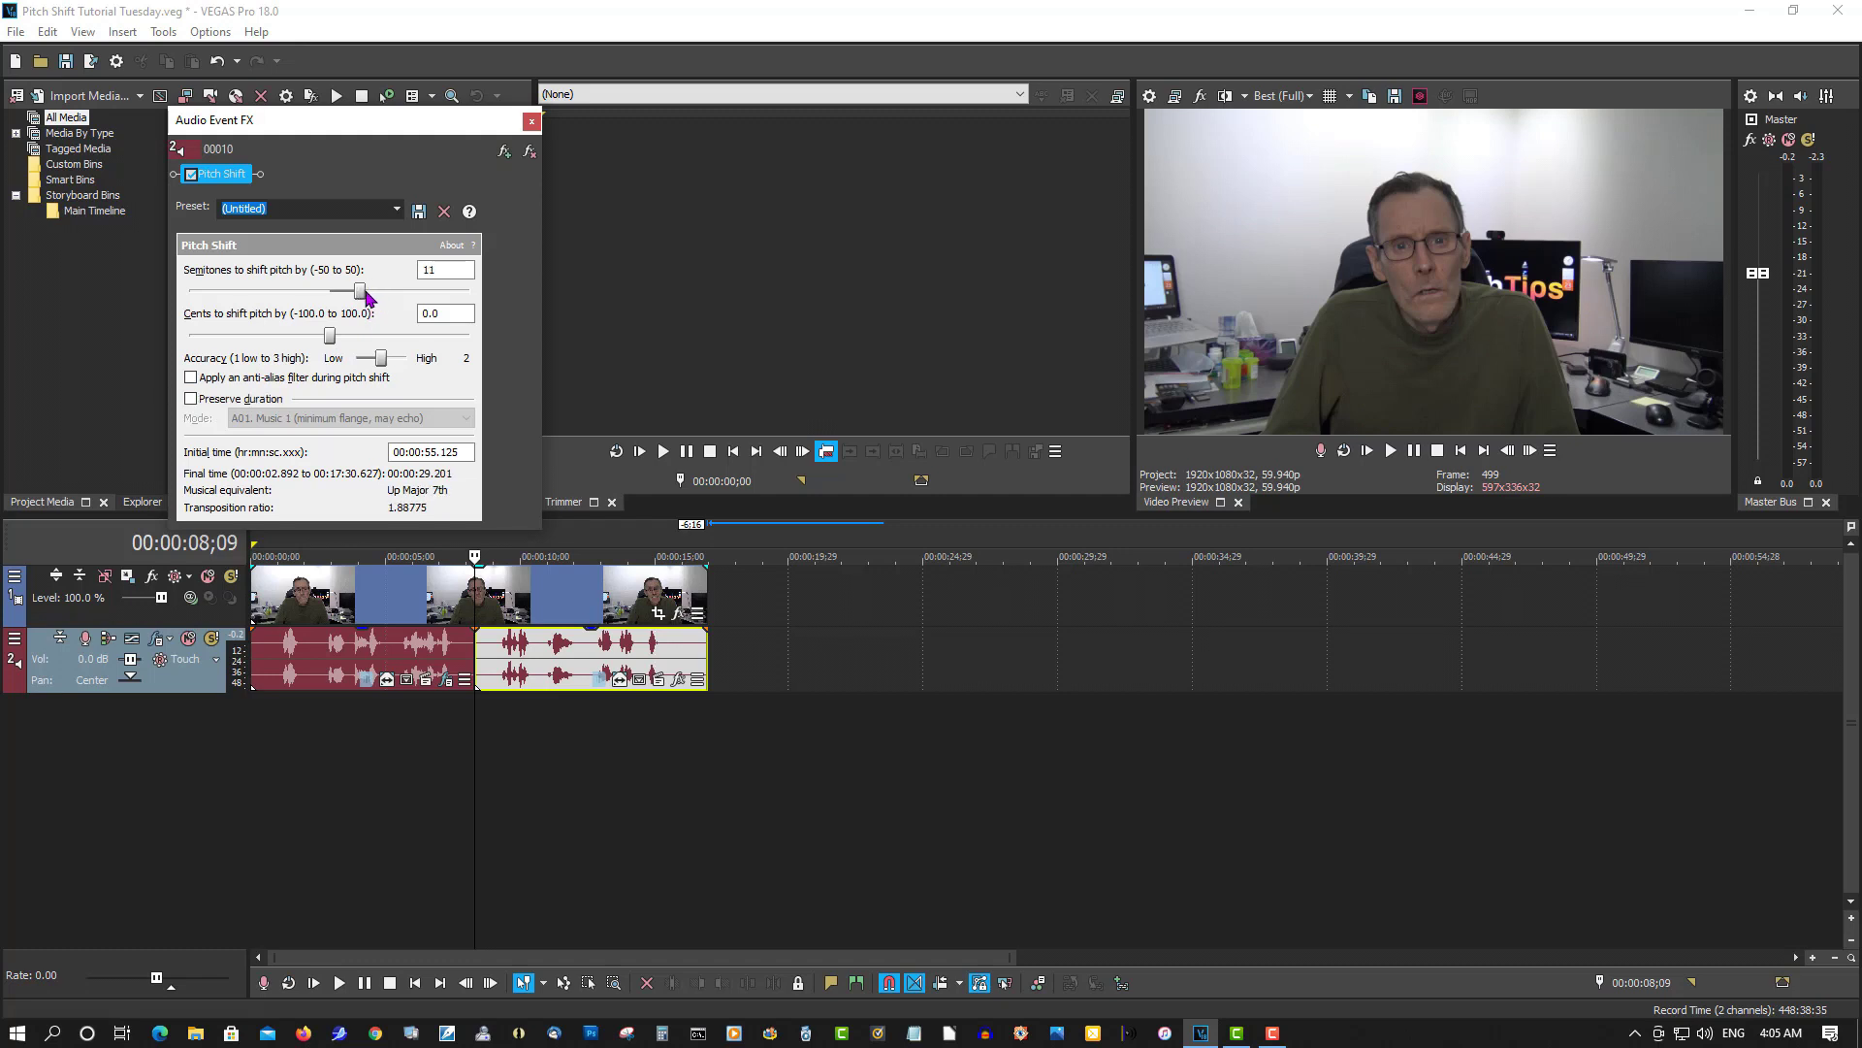
left_click_drag(369, 297, 373, 298)
left_click(1435, 451)
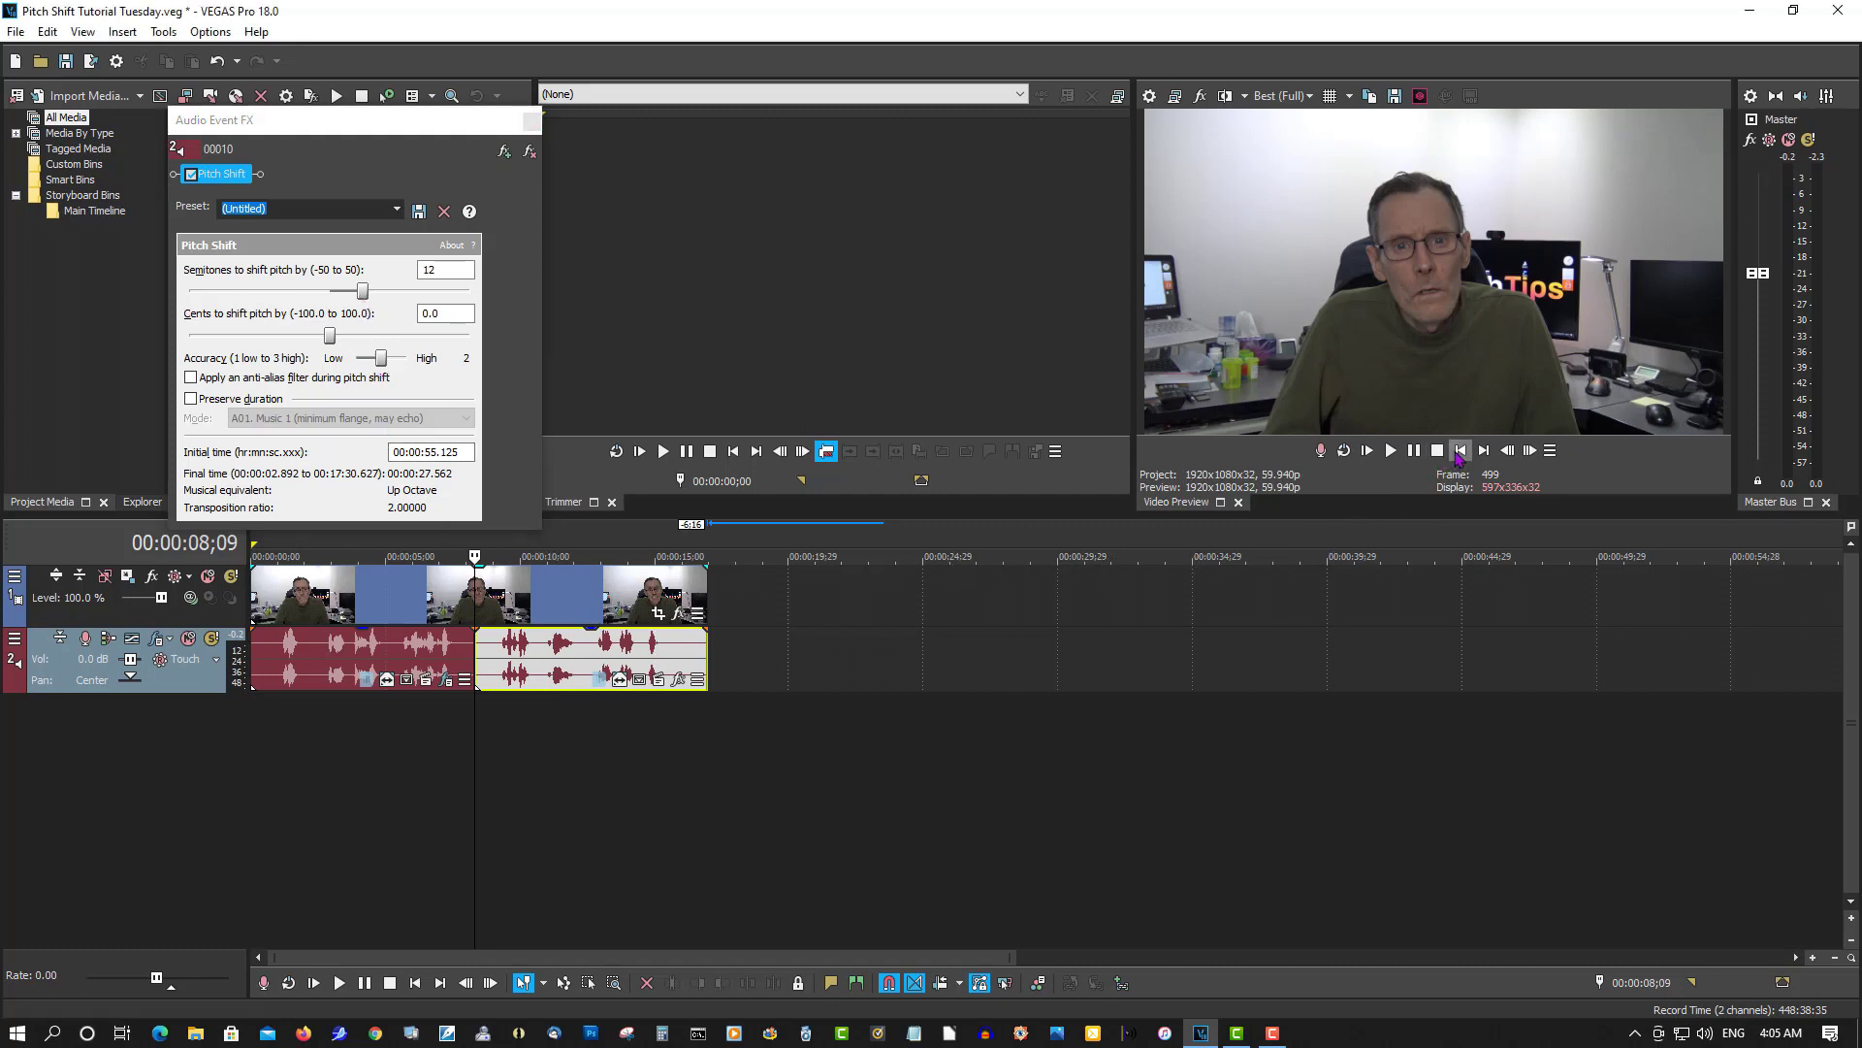
Step: Play the project from the start and stop at about 7.5 seconds
left_click(1391, 451)
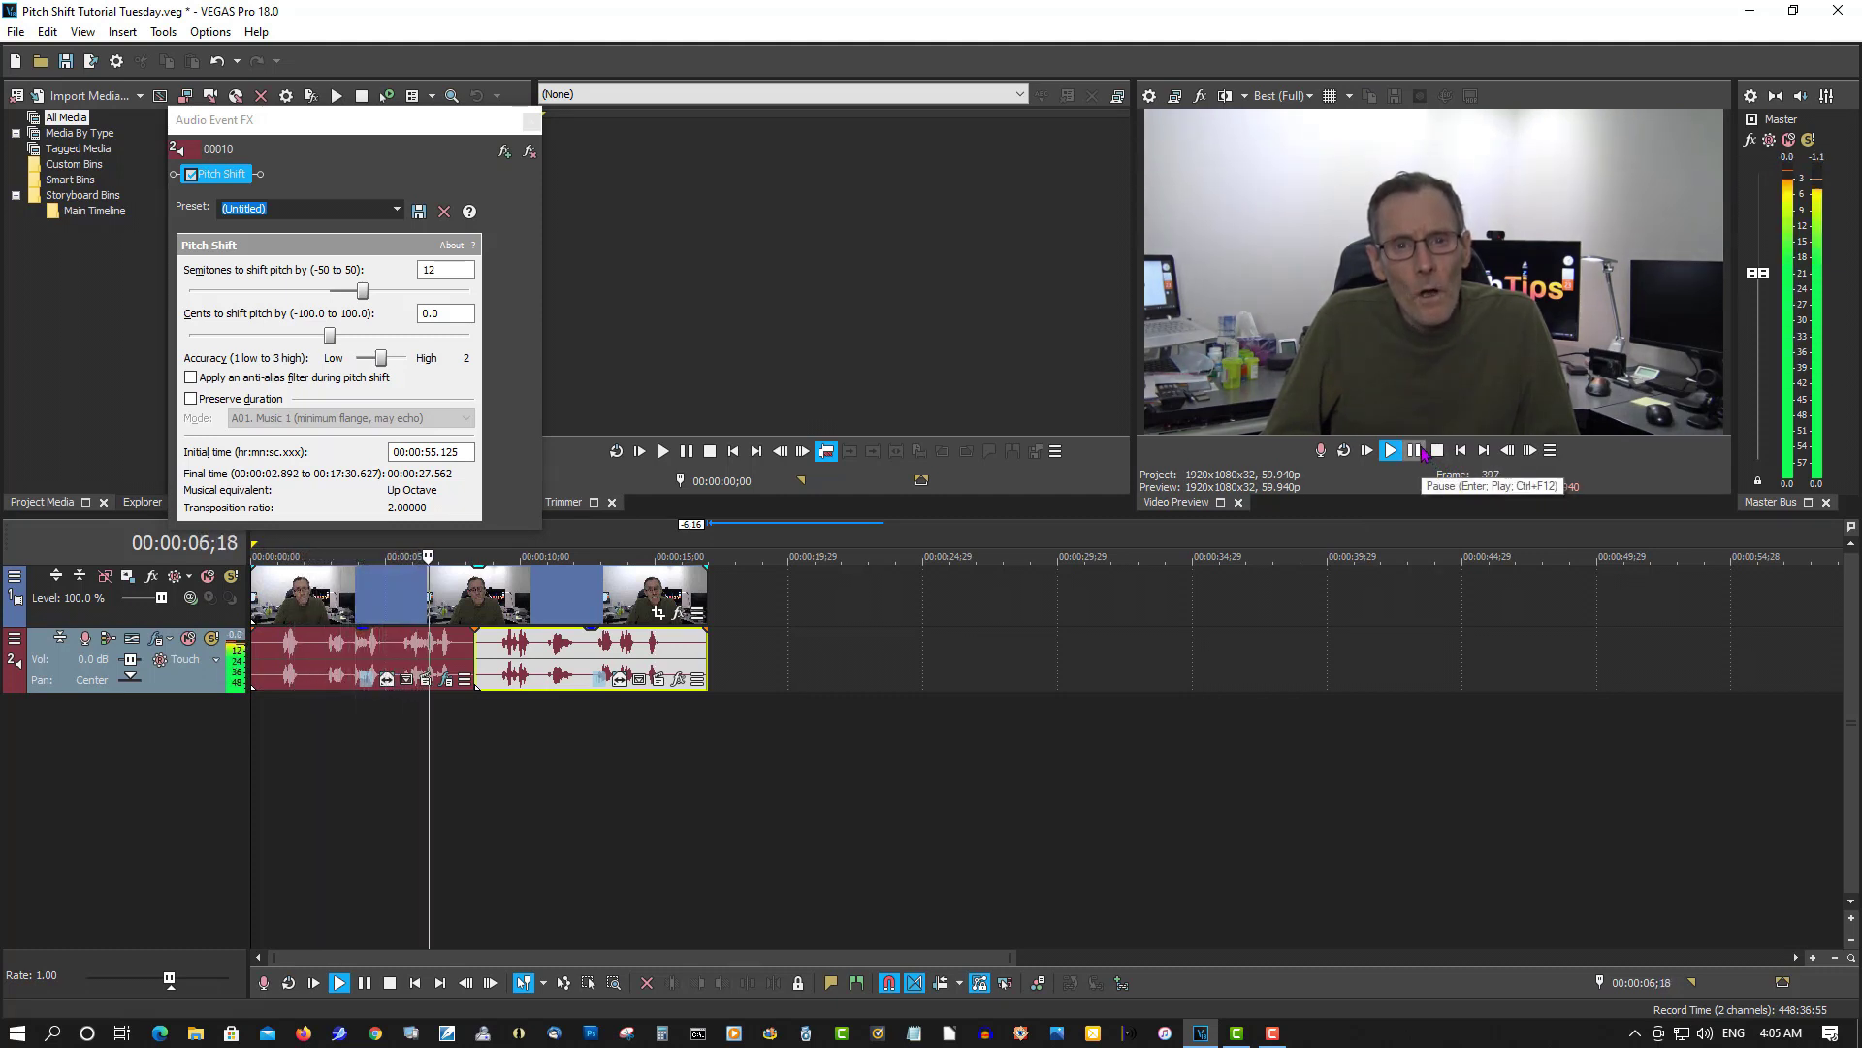
left_click(1414, 451)
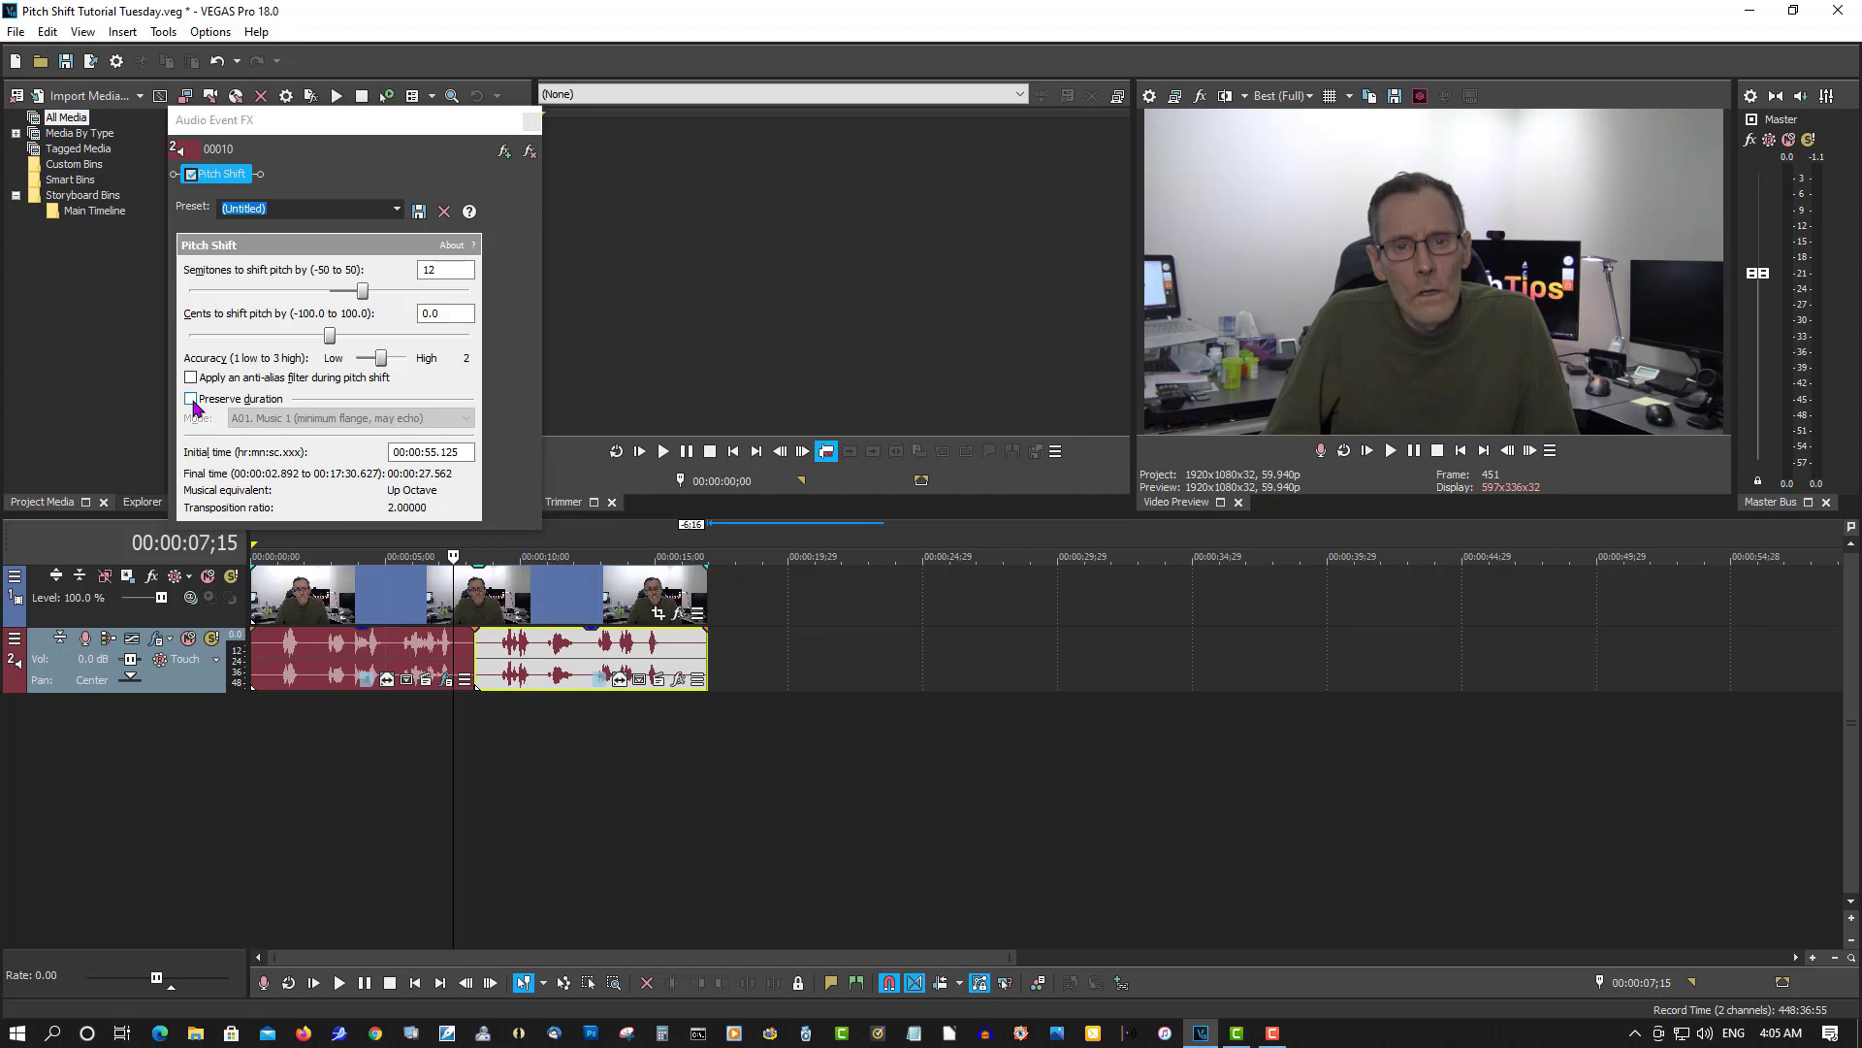
Step: Enable Preserve duration, set Accuracy to High, mode A09. Speech 3 (fast), and +10 semitones
left_click(192, 400)
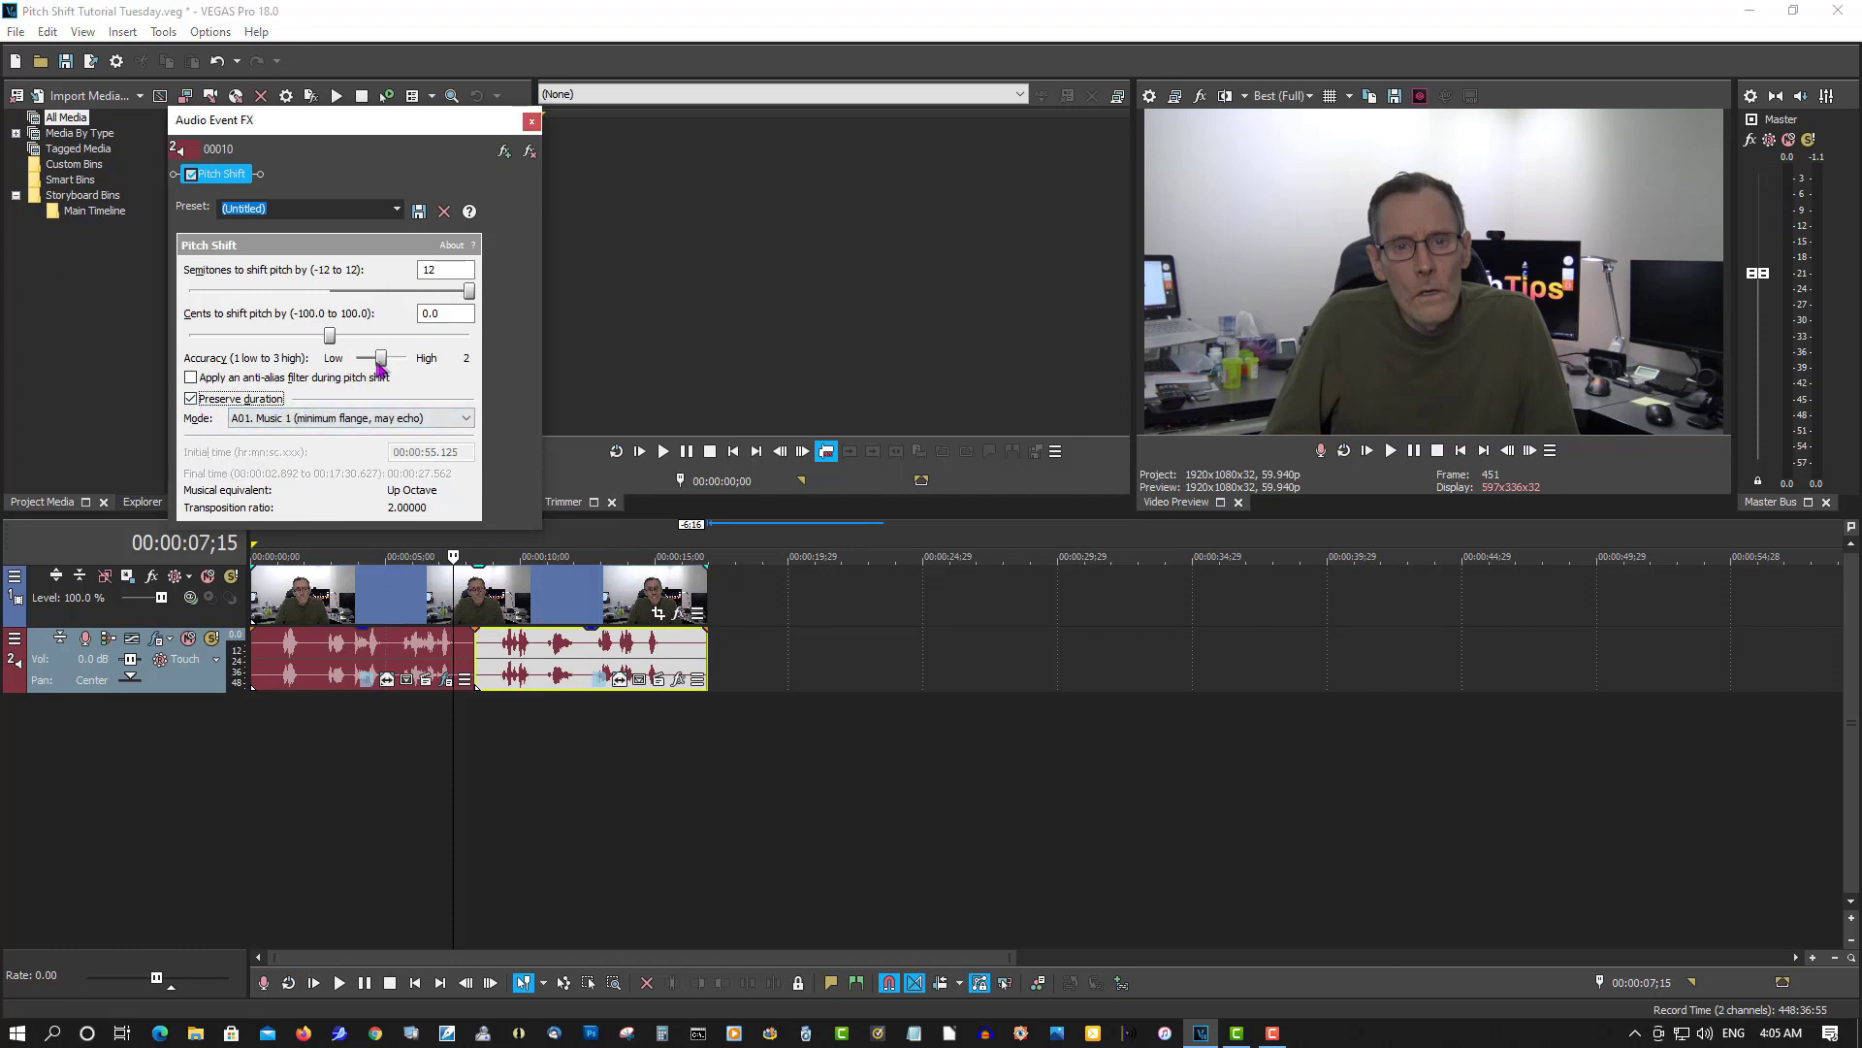
left_click_drag(381, 358, 427, 361)
left_click(466, 419)
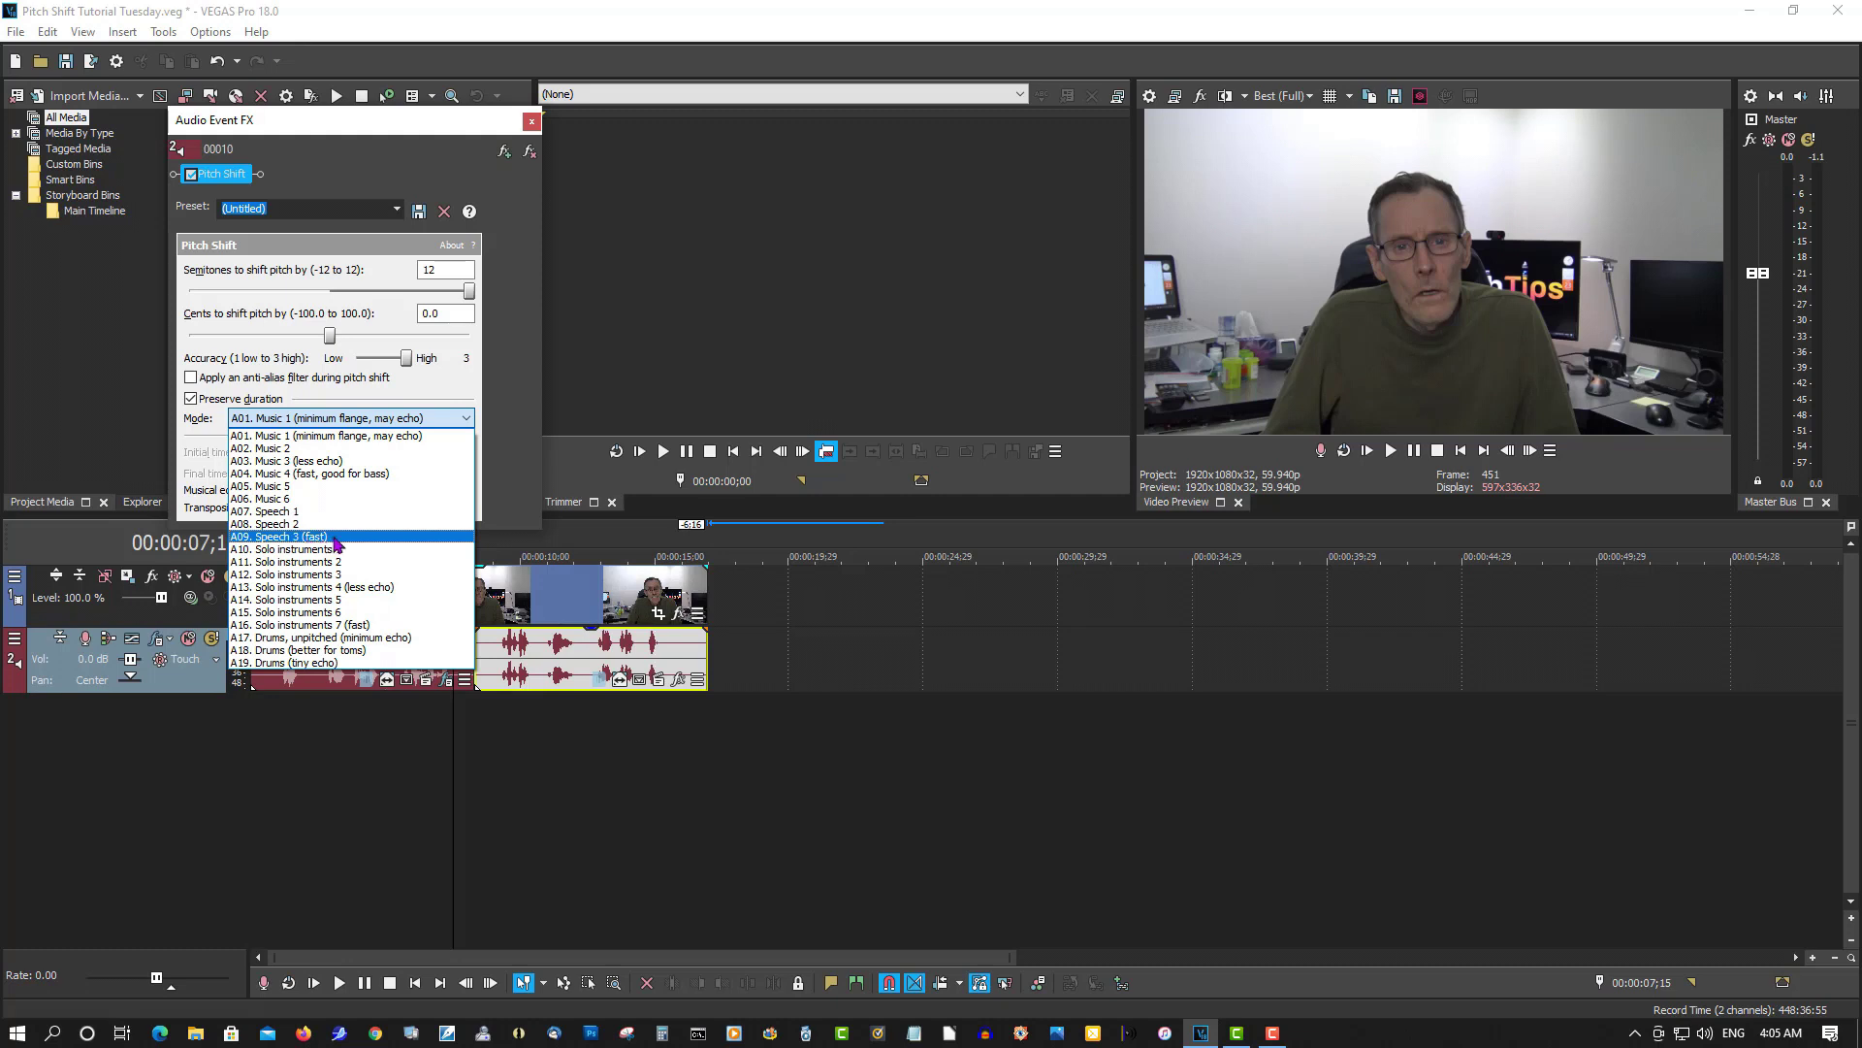
left_click(335, 540)
left_click(440, 291)
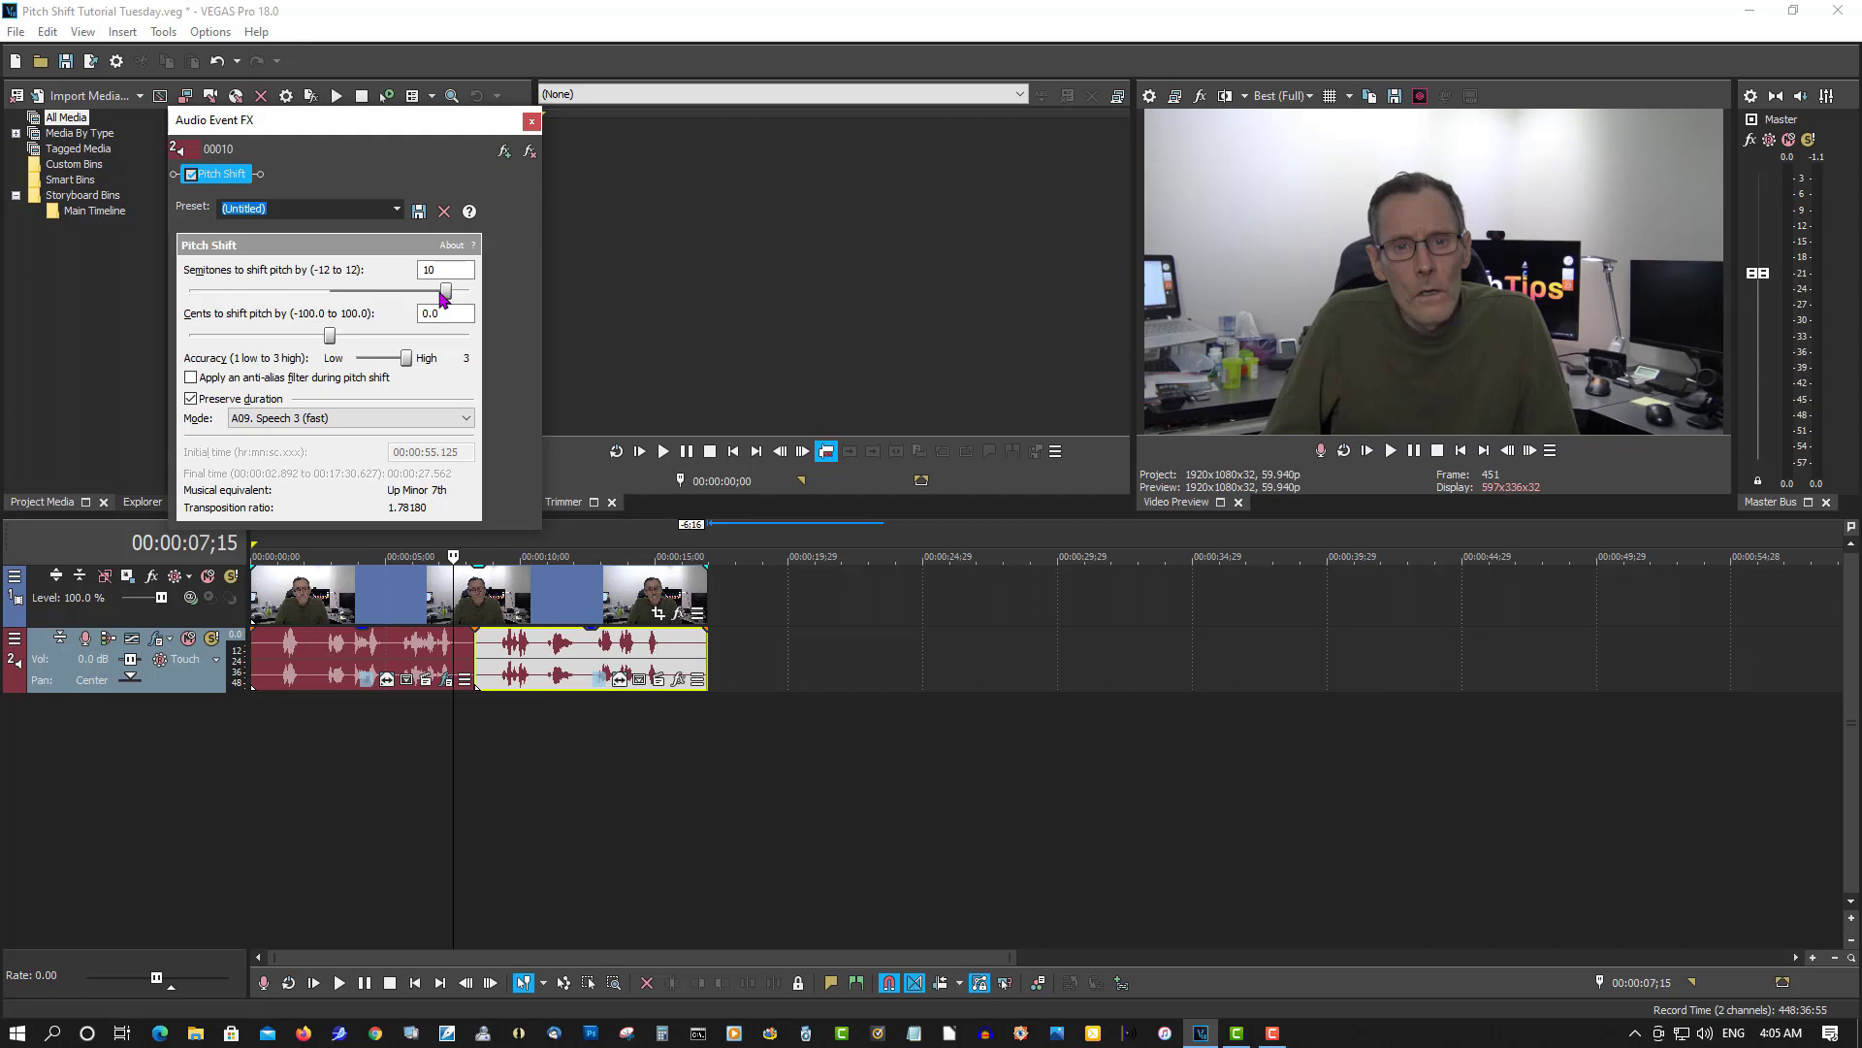
key("Tab")
left_click(1461, 450)
Step: Preview the raised voice, stop playback, and close the Pitch Shift window
left_click(1391, 450)
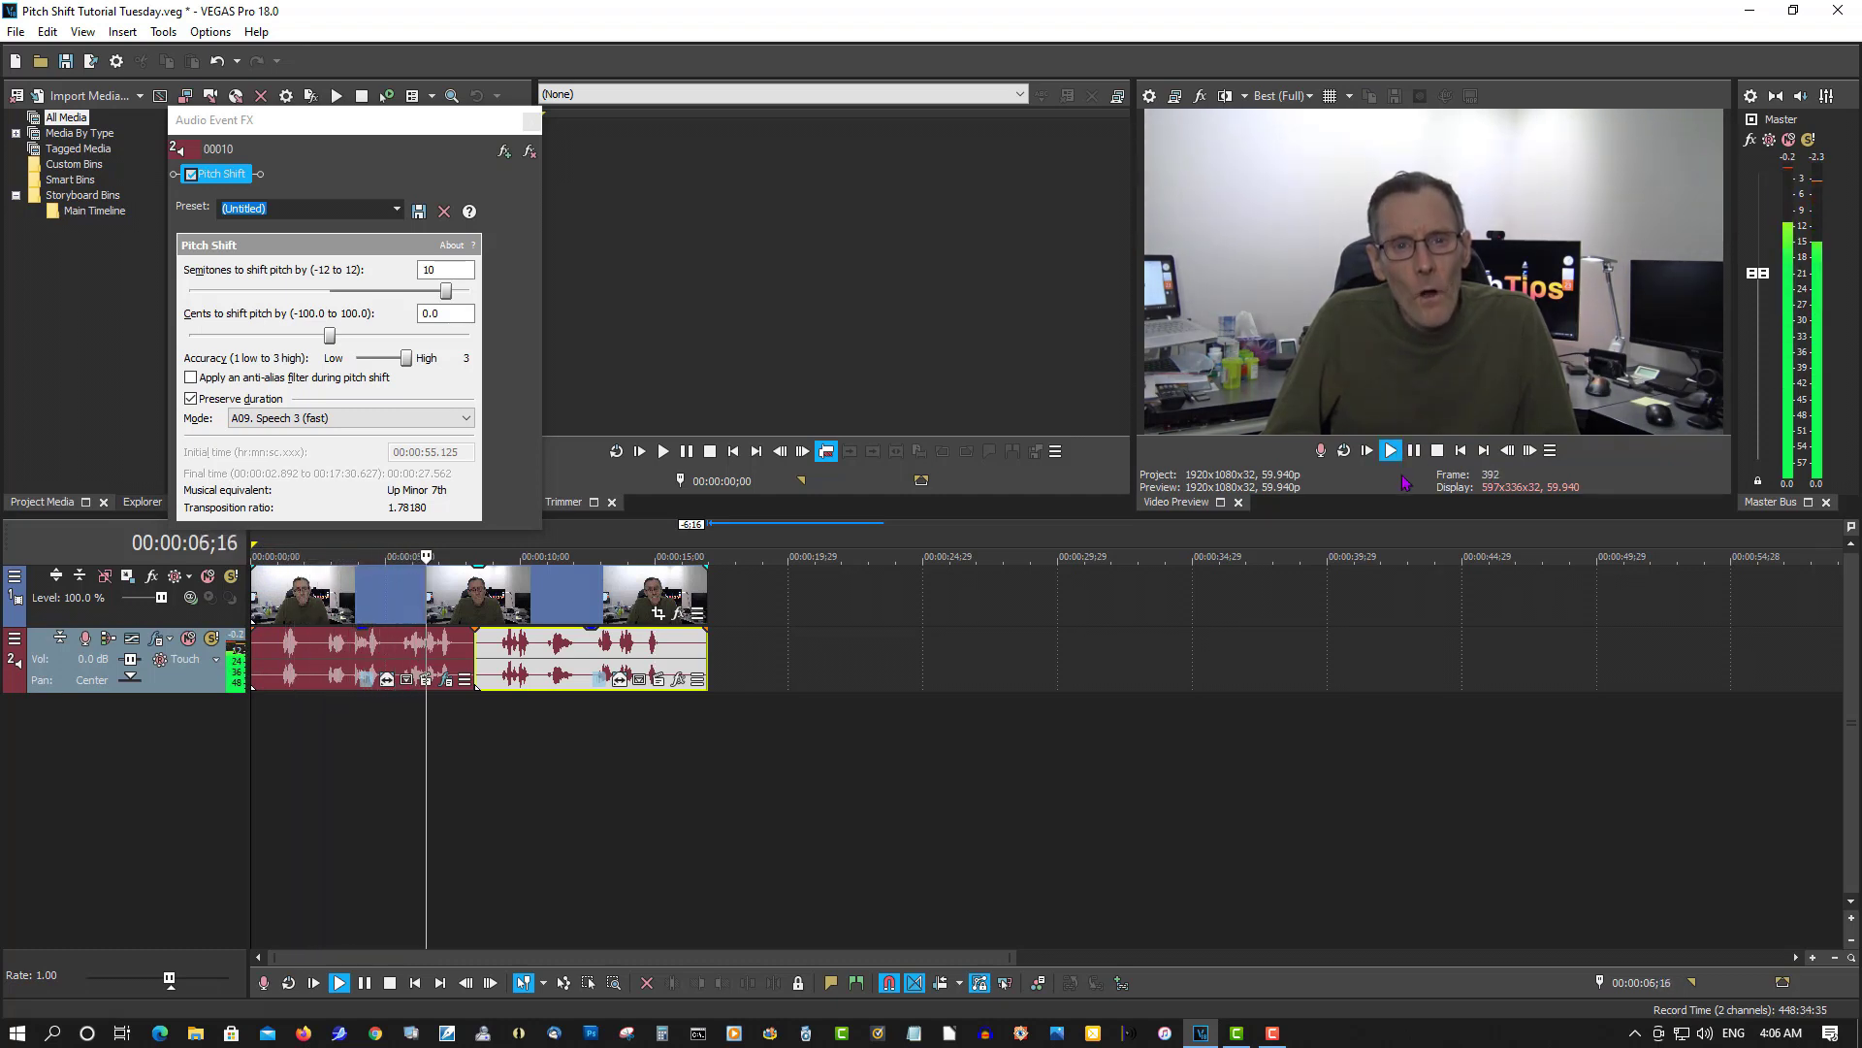
left_click(1436, 451)
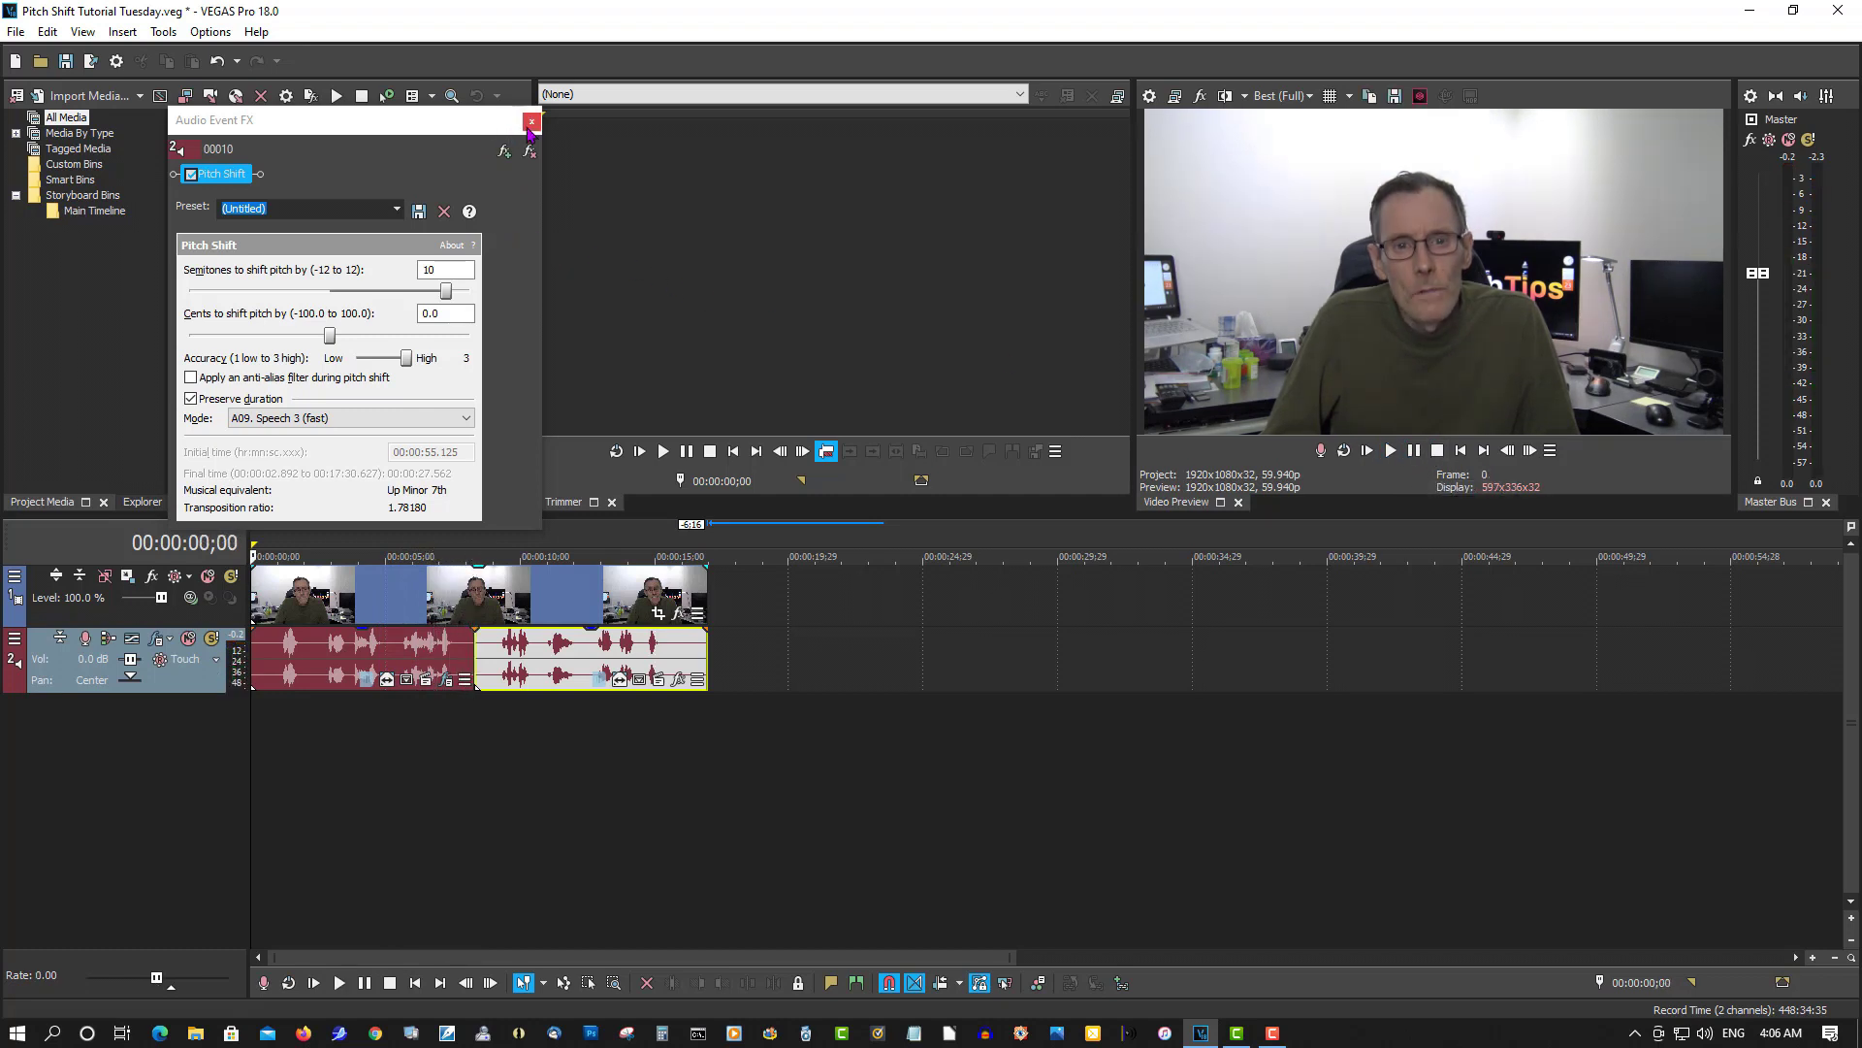
left_click(532, 121)
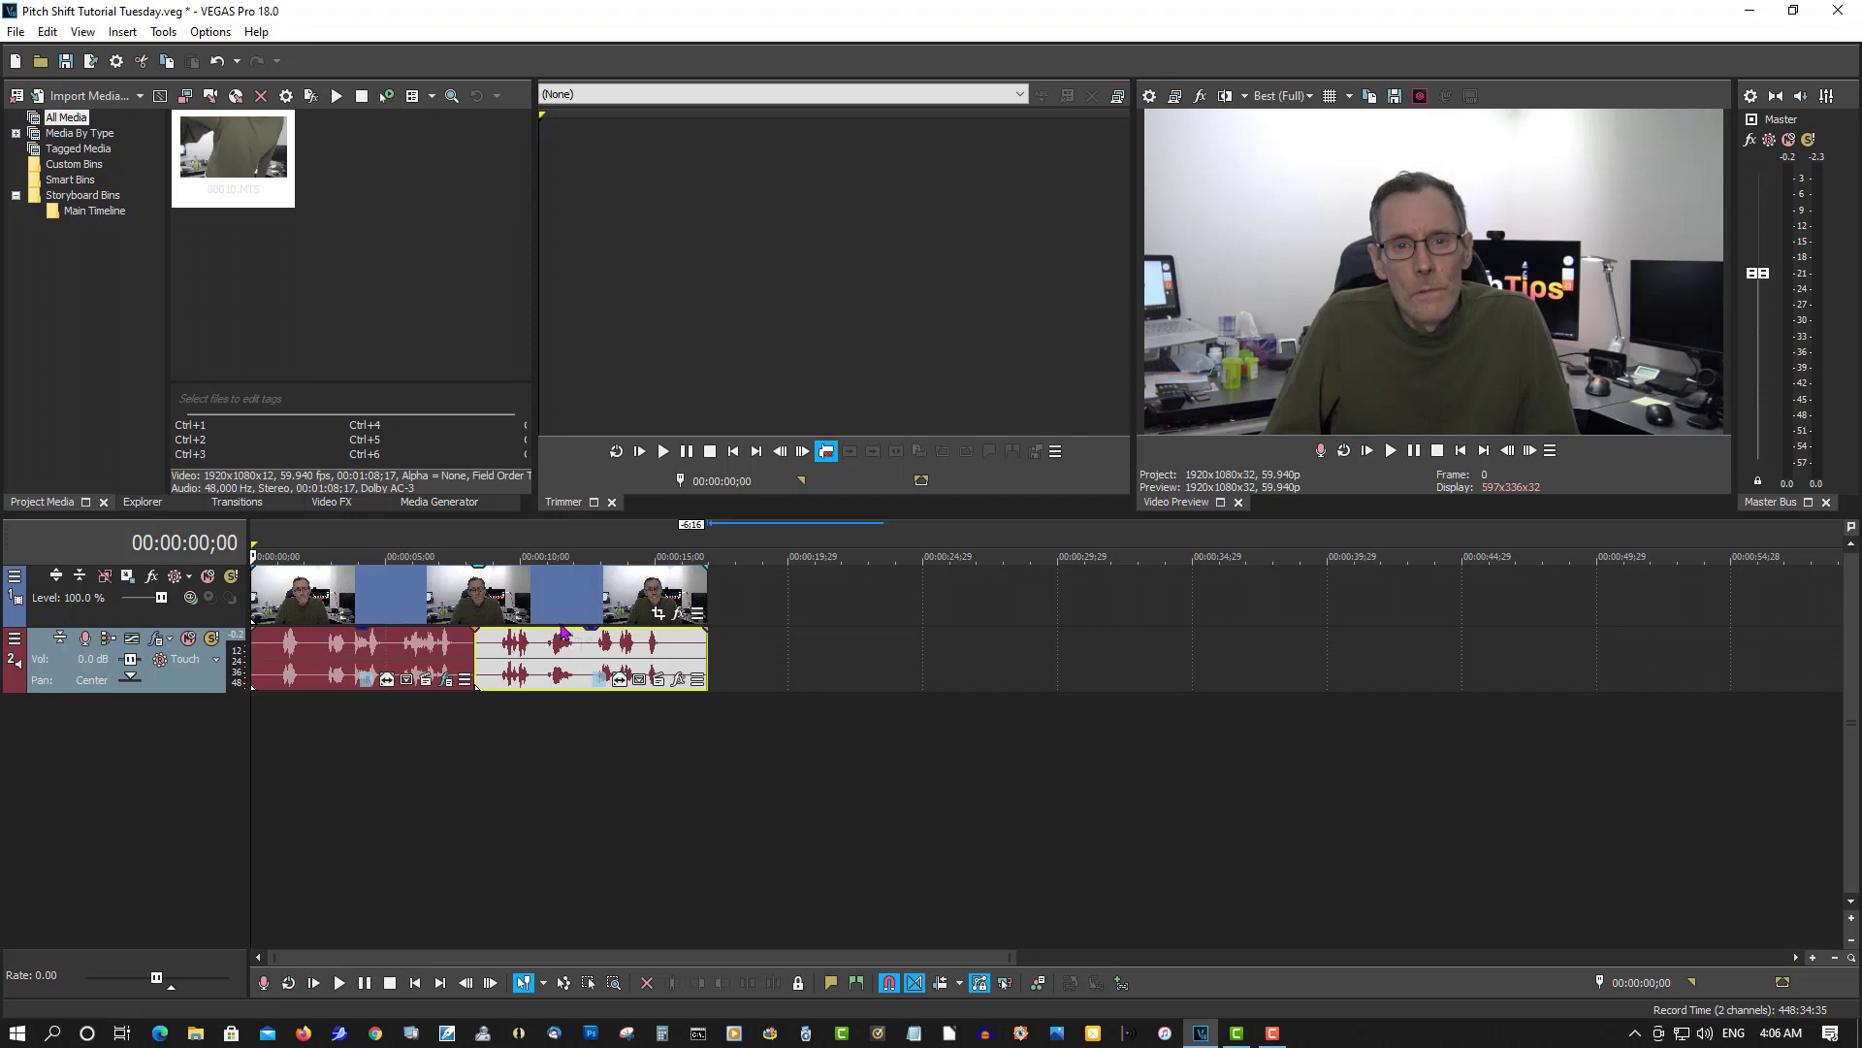
left_click(679, 682)
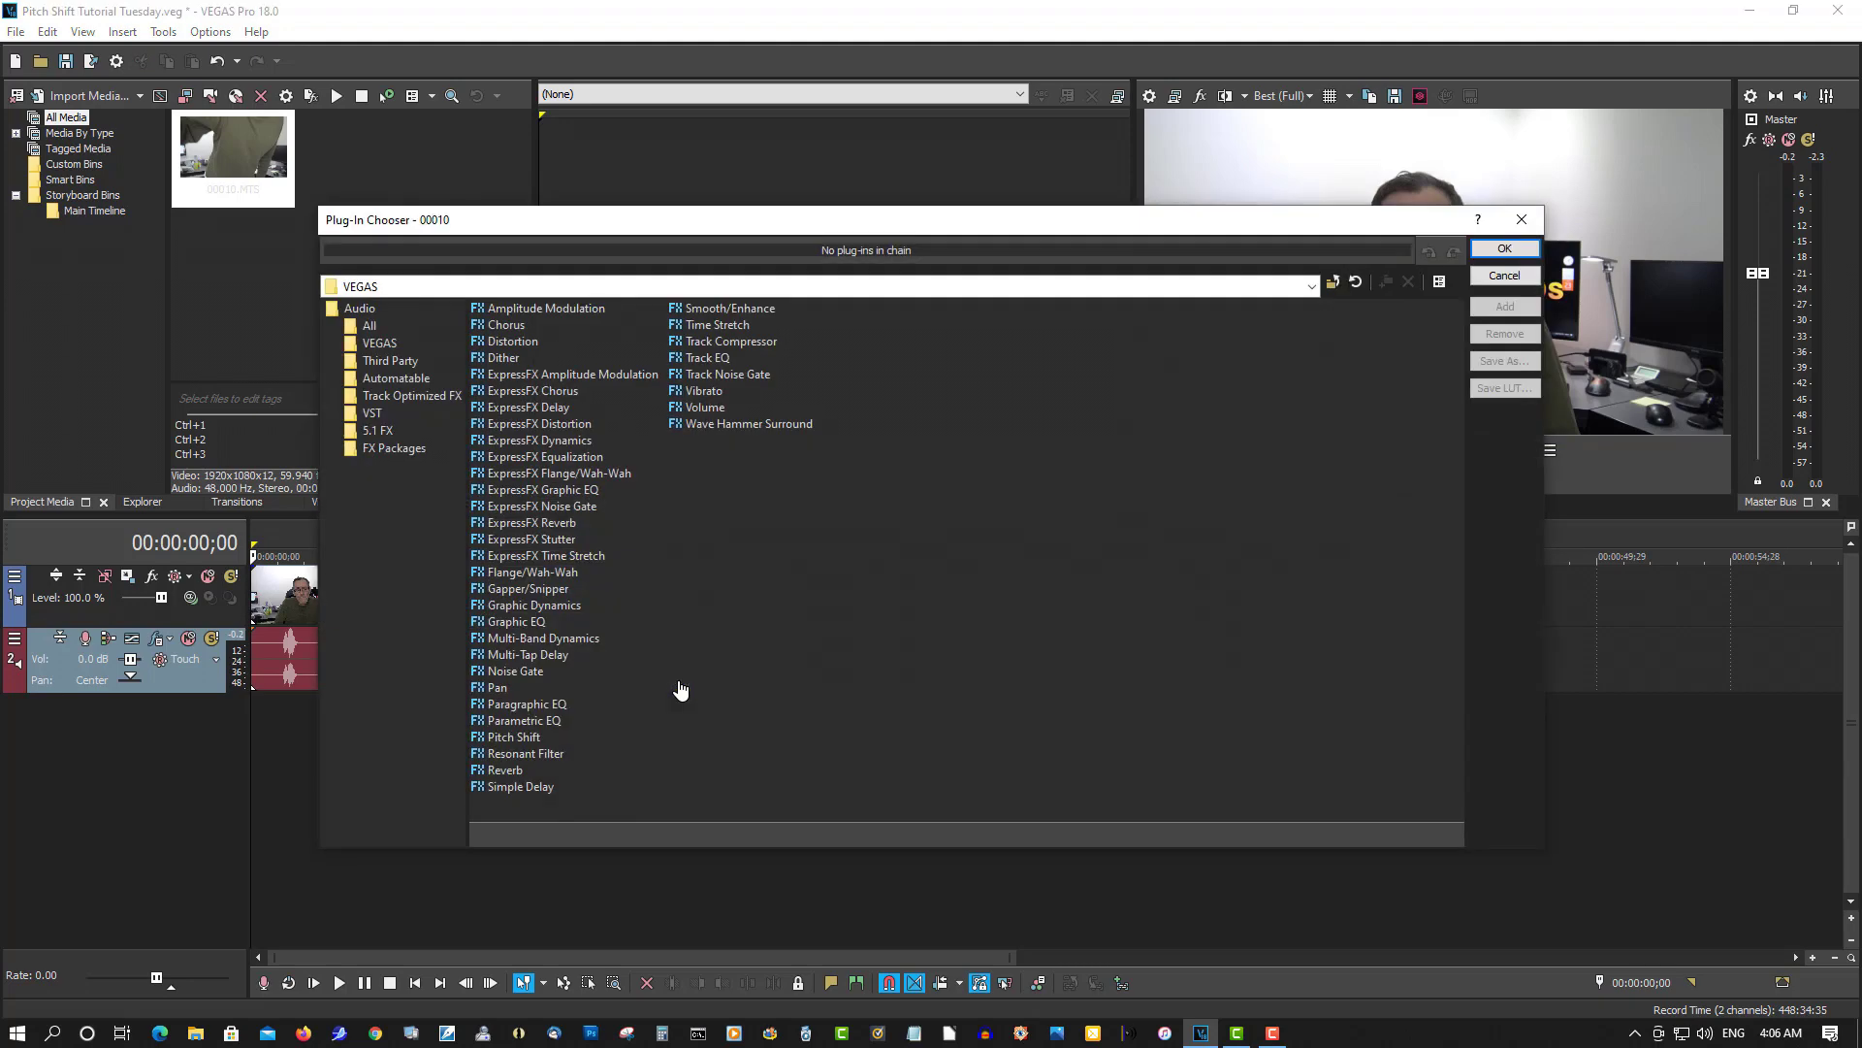
Step: Add Pitch Shift to the second event with Preserve duration on and Accuracy High
double_click(511, 739)
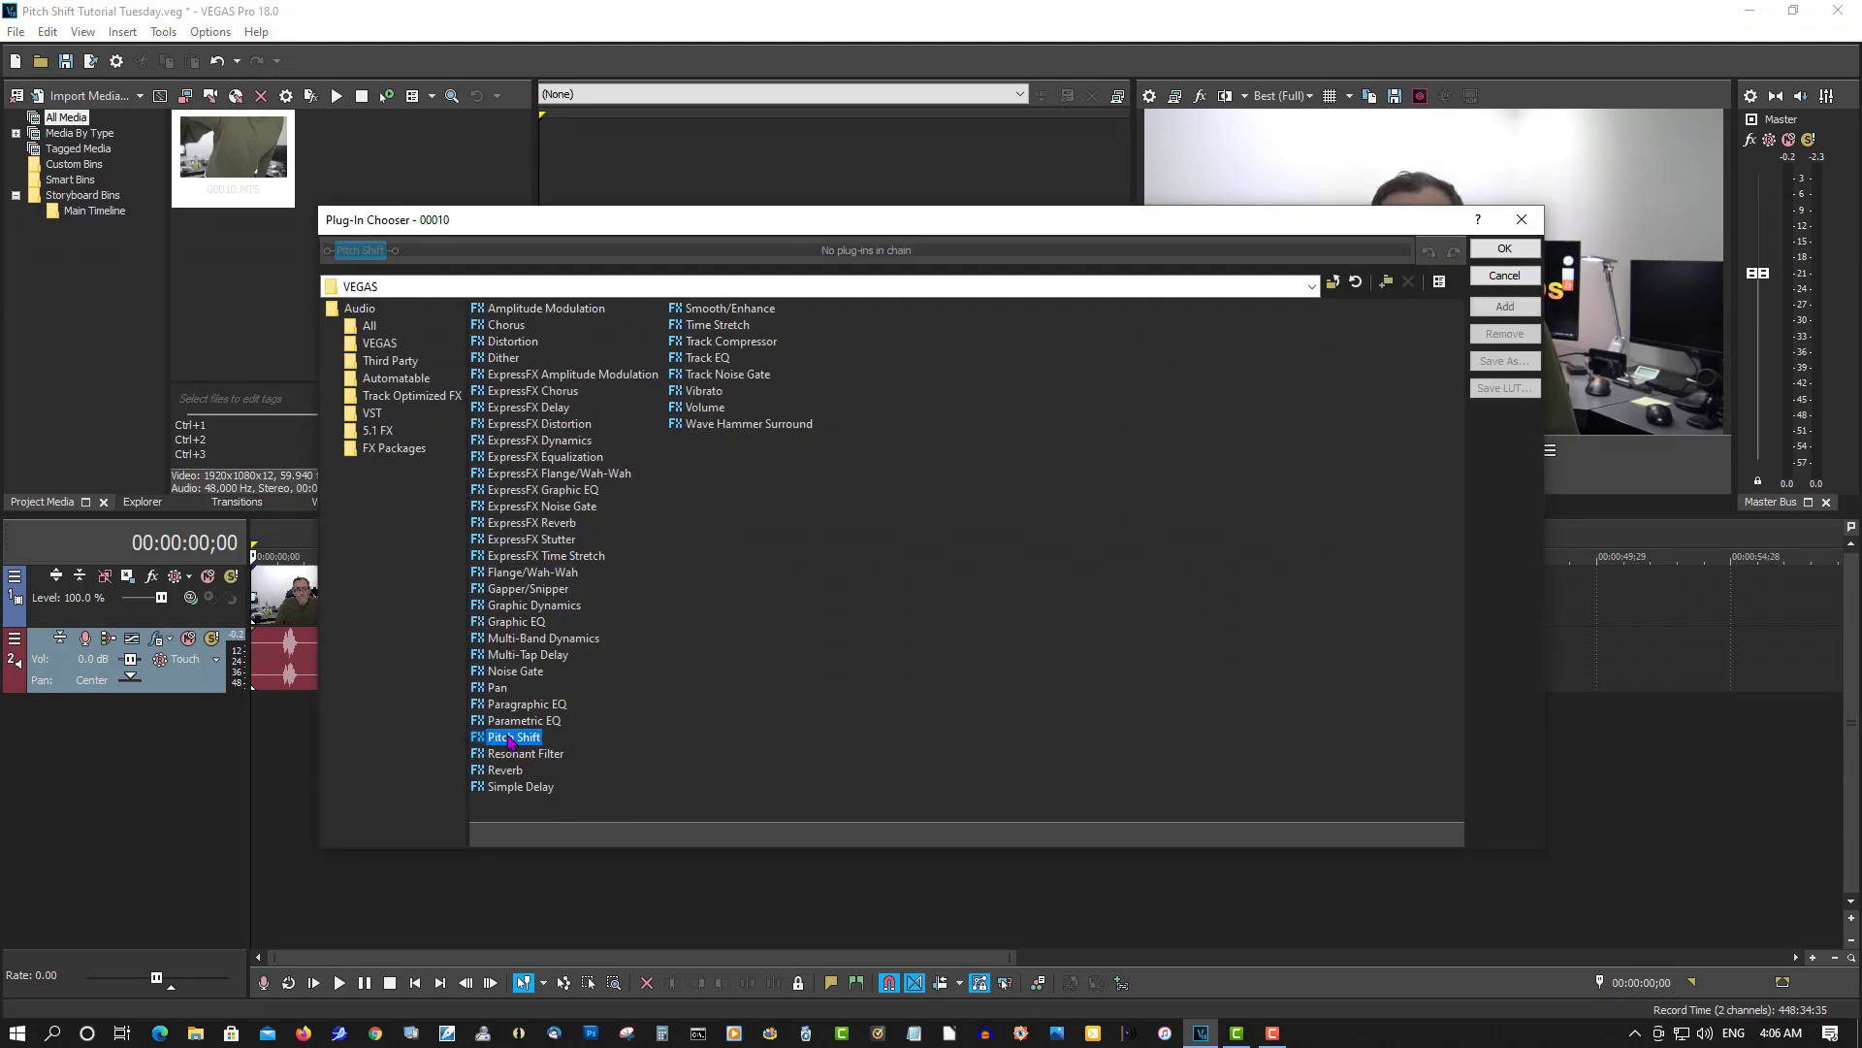
left_click(1504, 251)
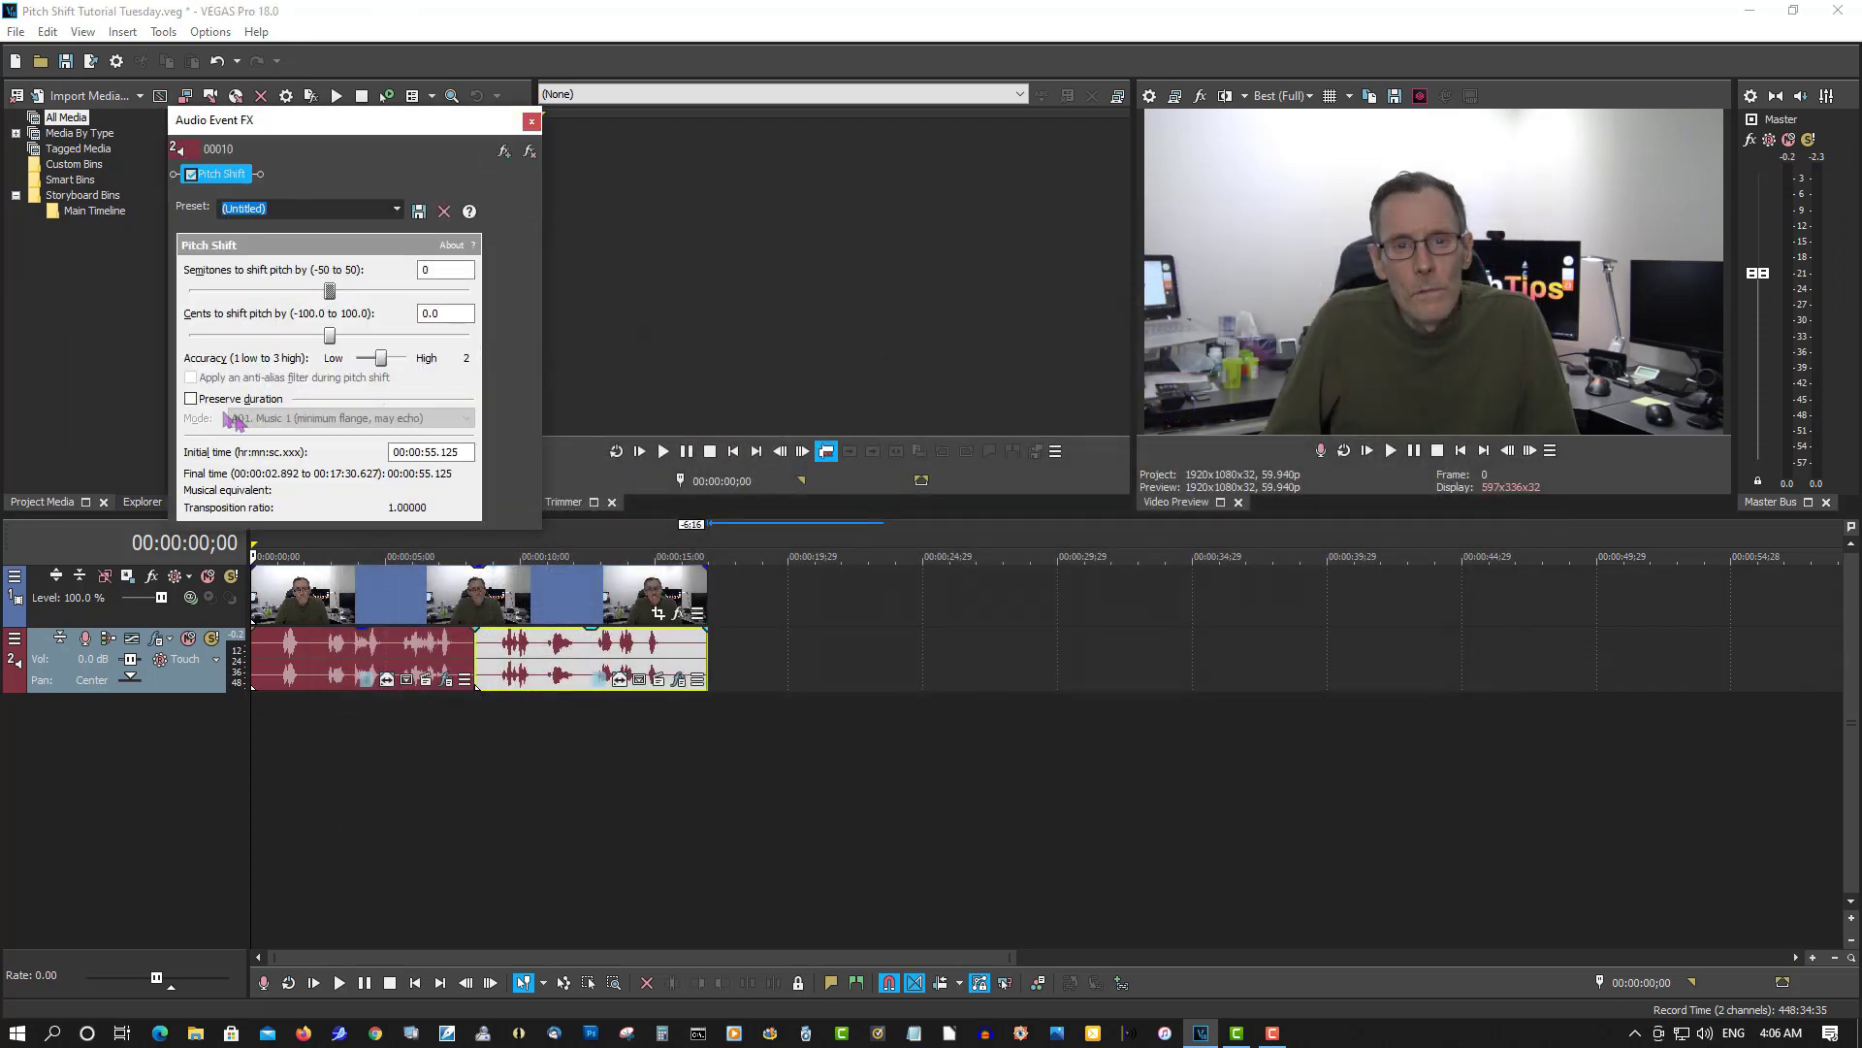
left_click(192, 398)
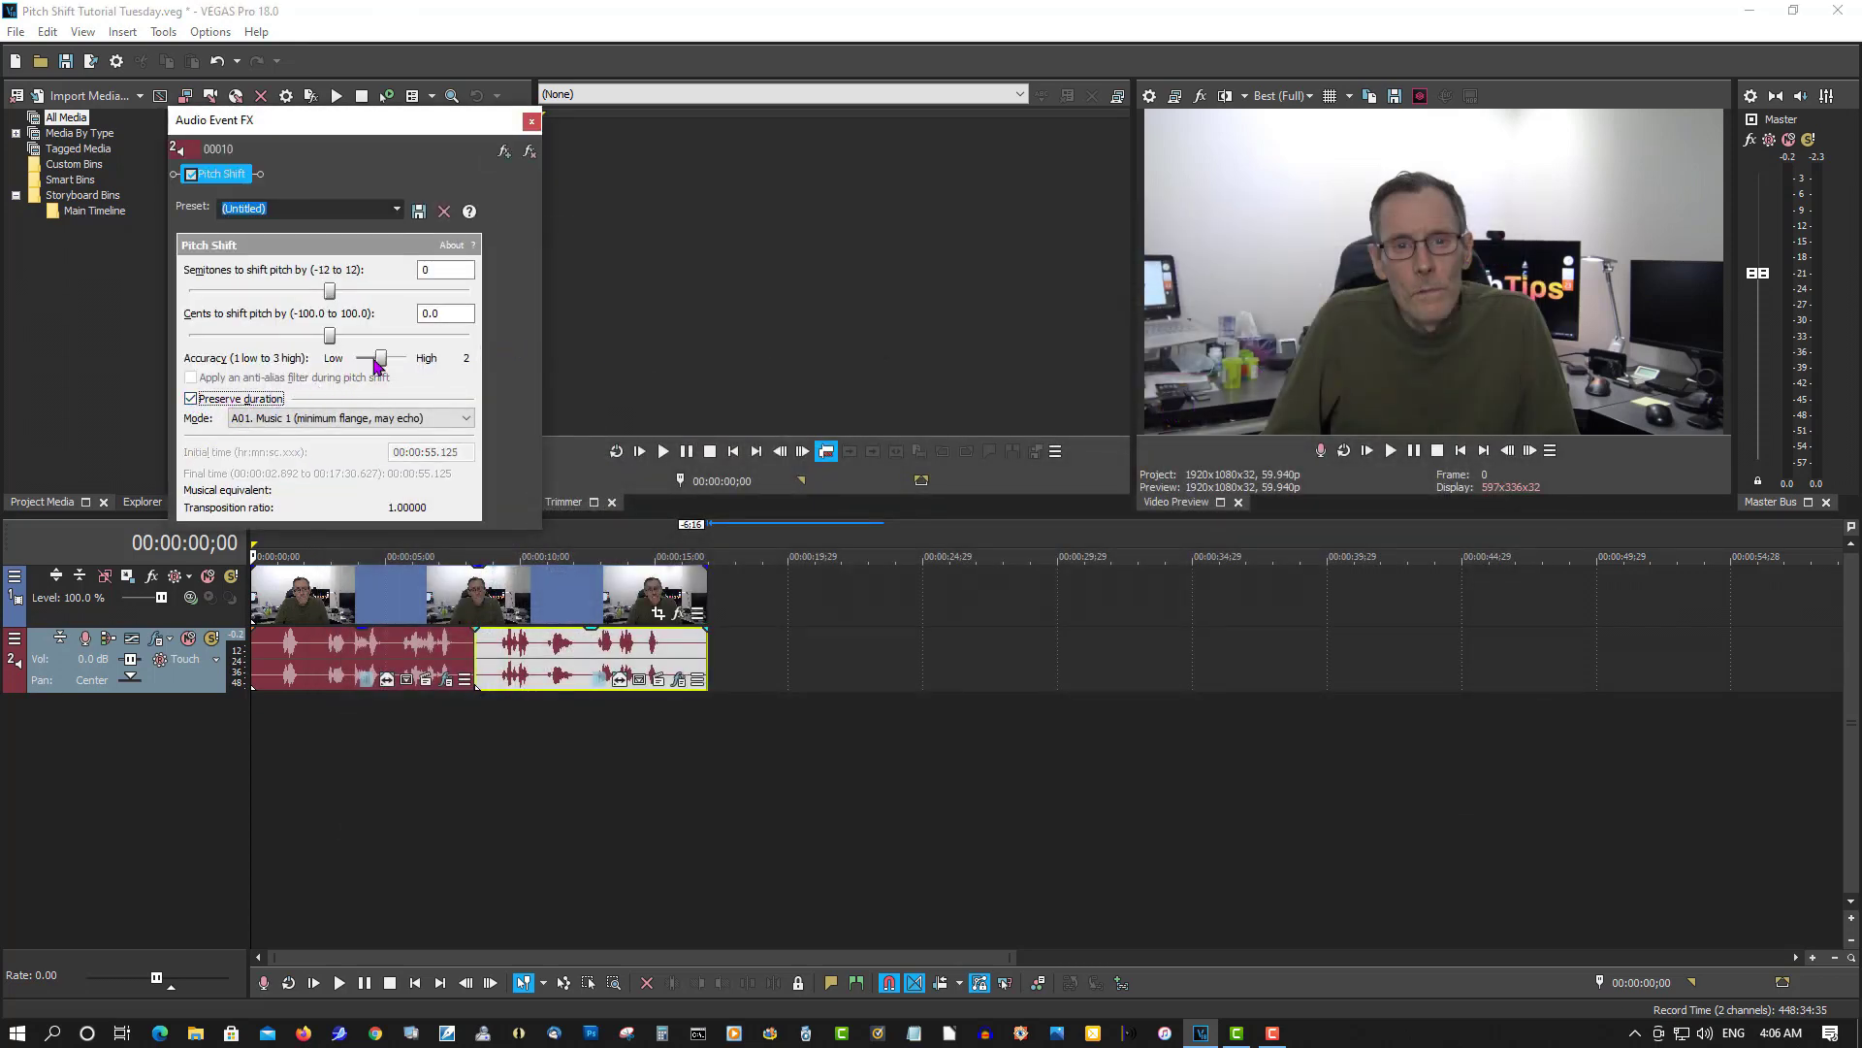
left_click_drag(378, 361, 412, 359)
Step: Lower the pitch by 10 semitones in A07. Speech 1 mode and close the settings
left_click_drag(331, 293, 228, 286)
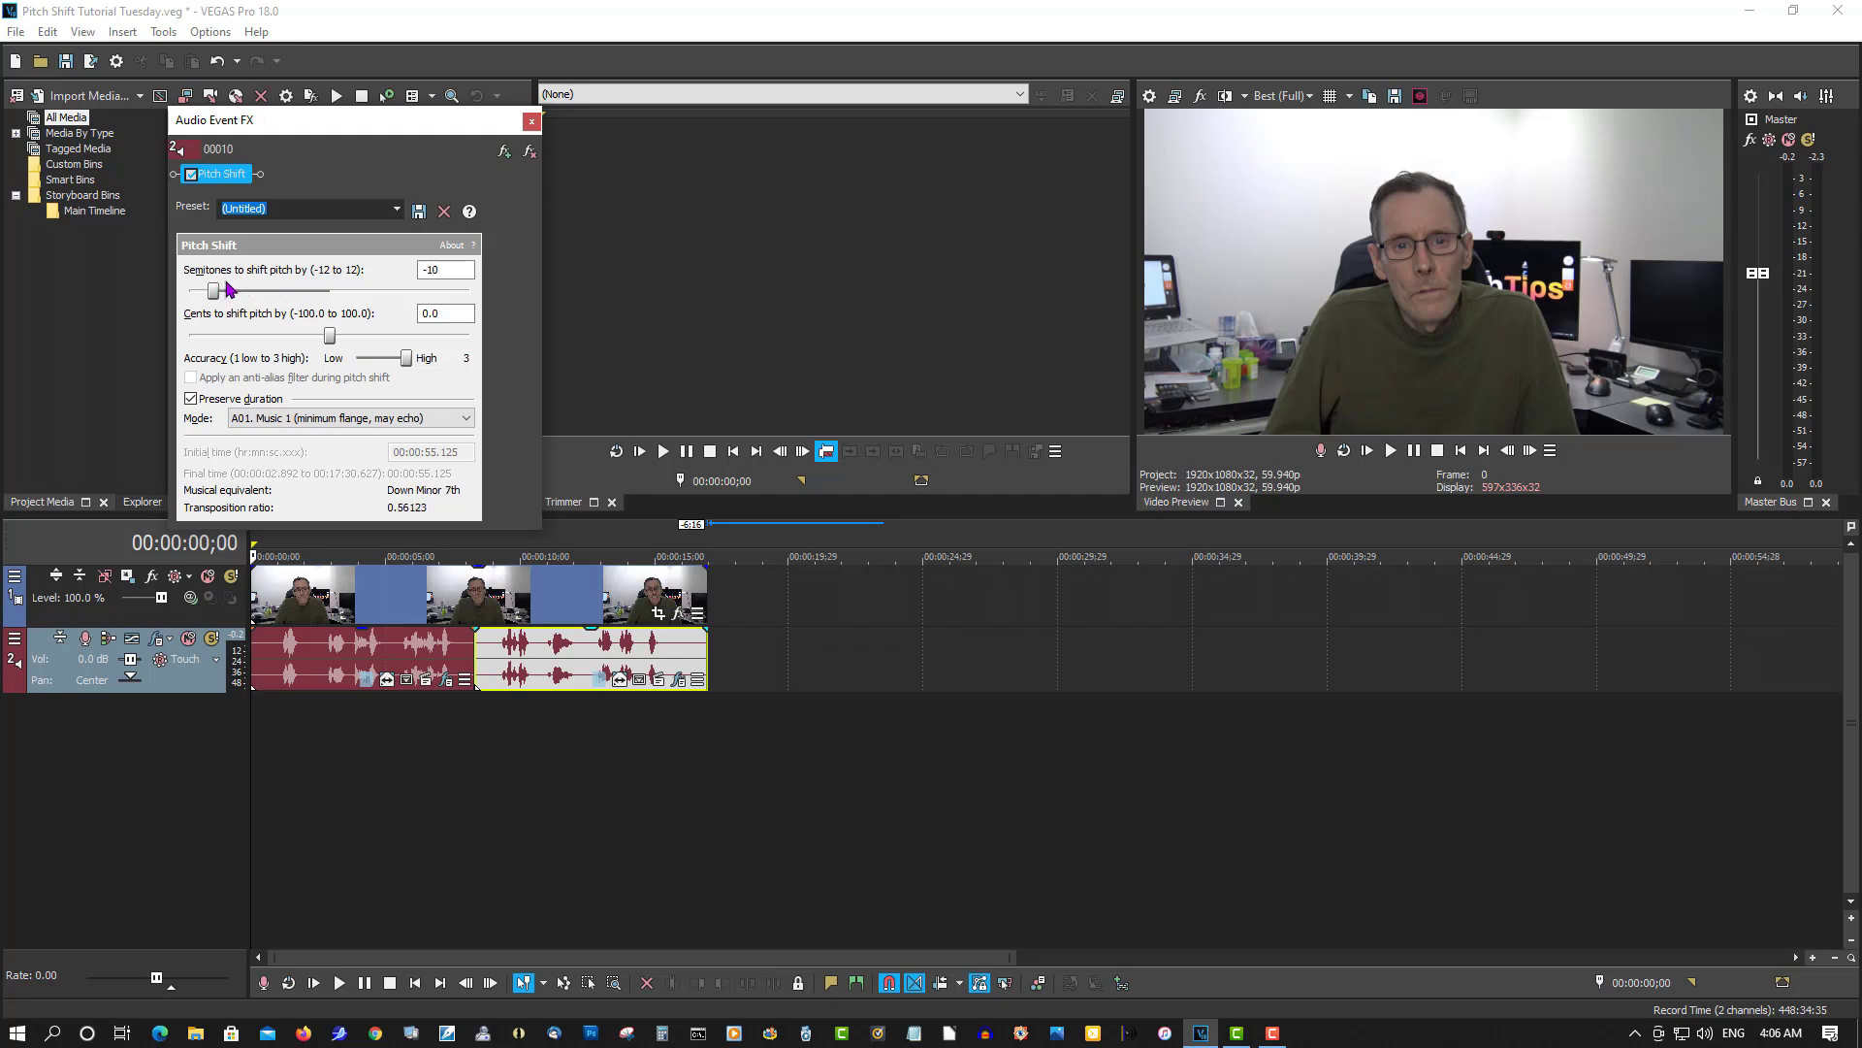
left_click(359, 419)
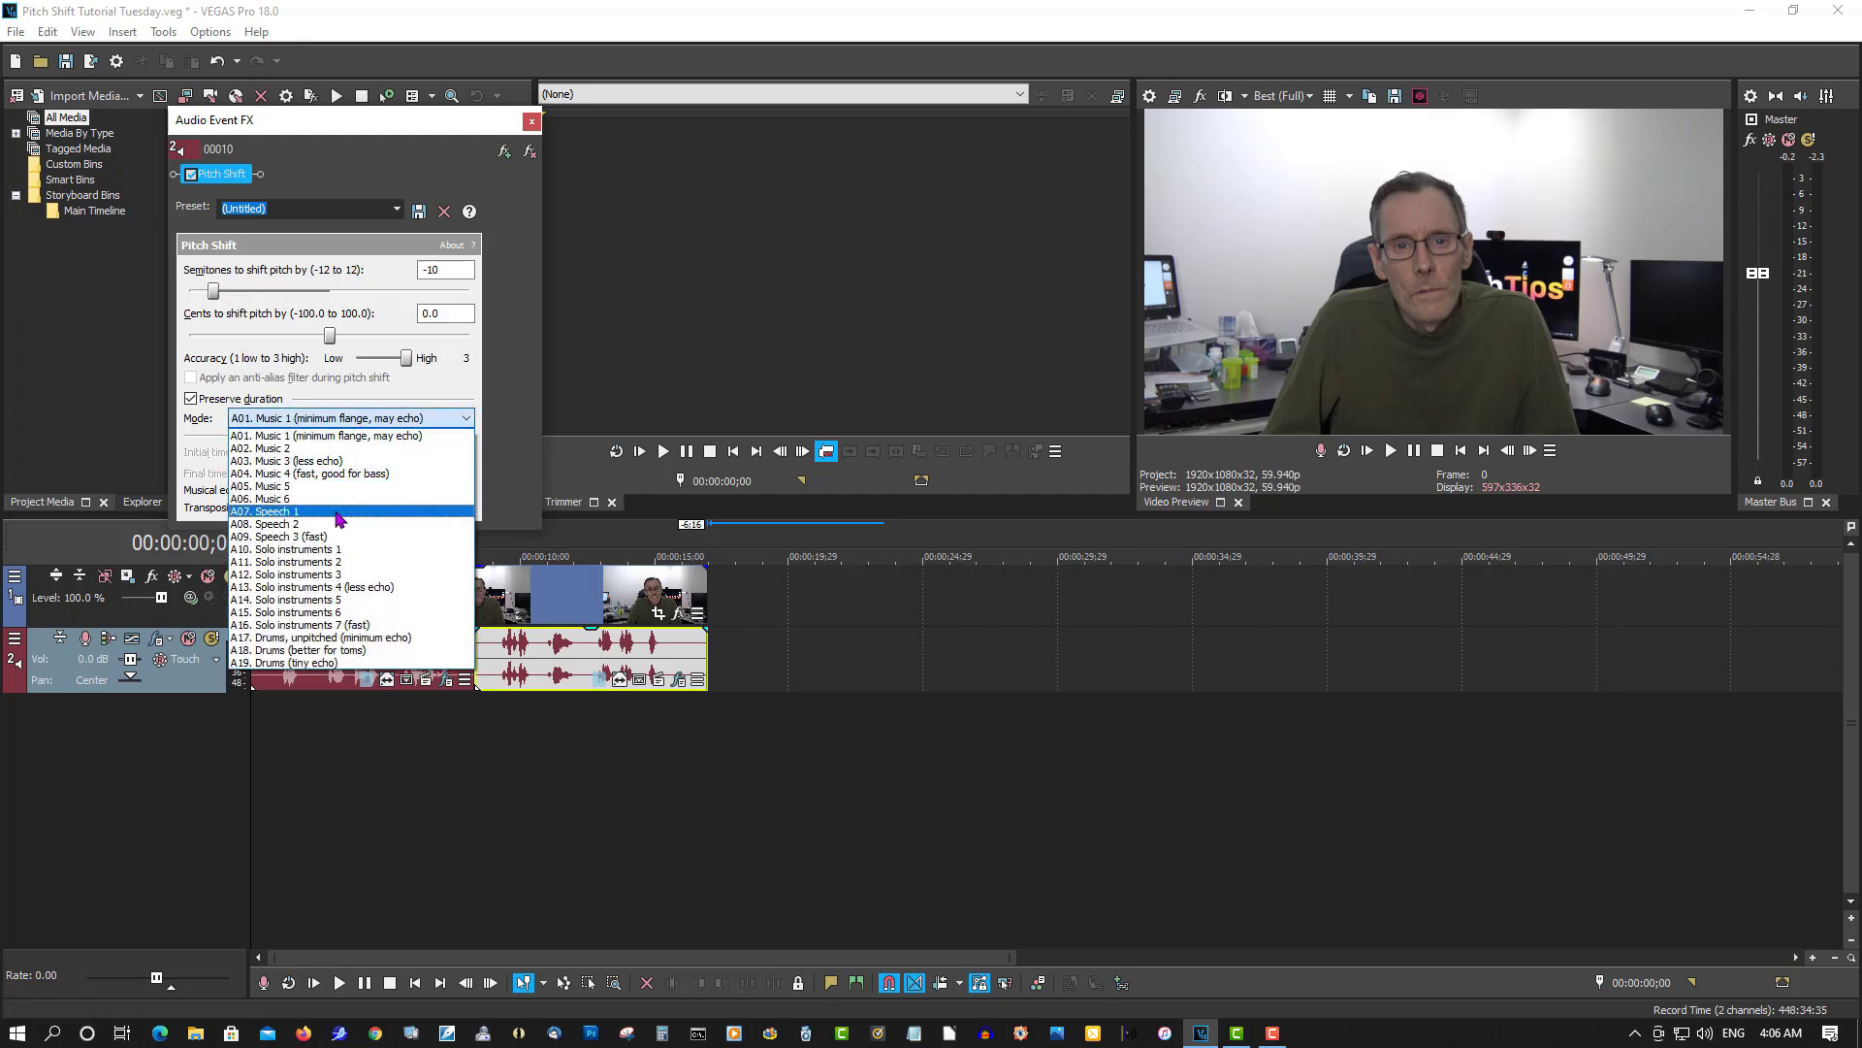
left_click(338, 513)
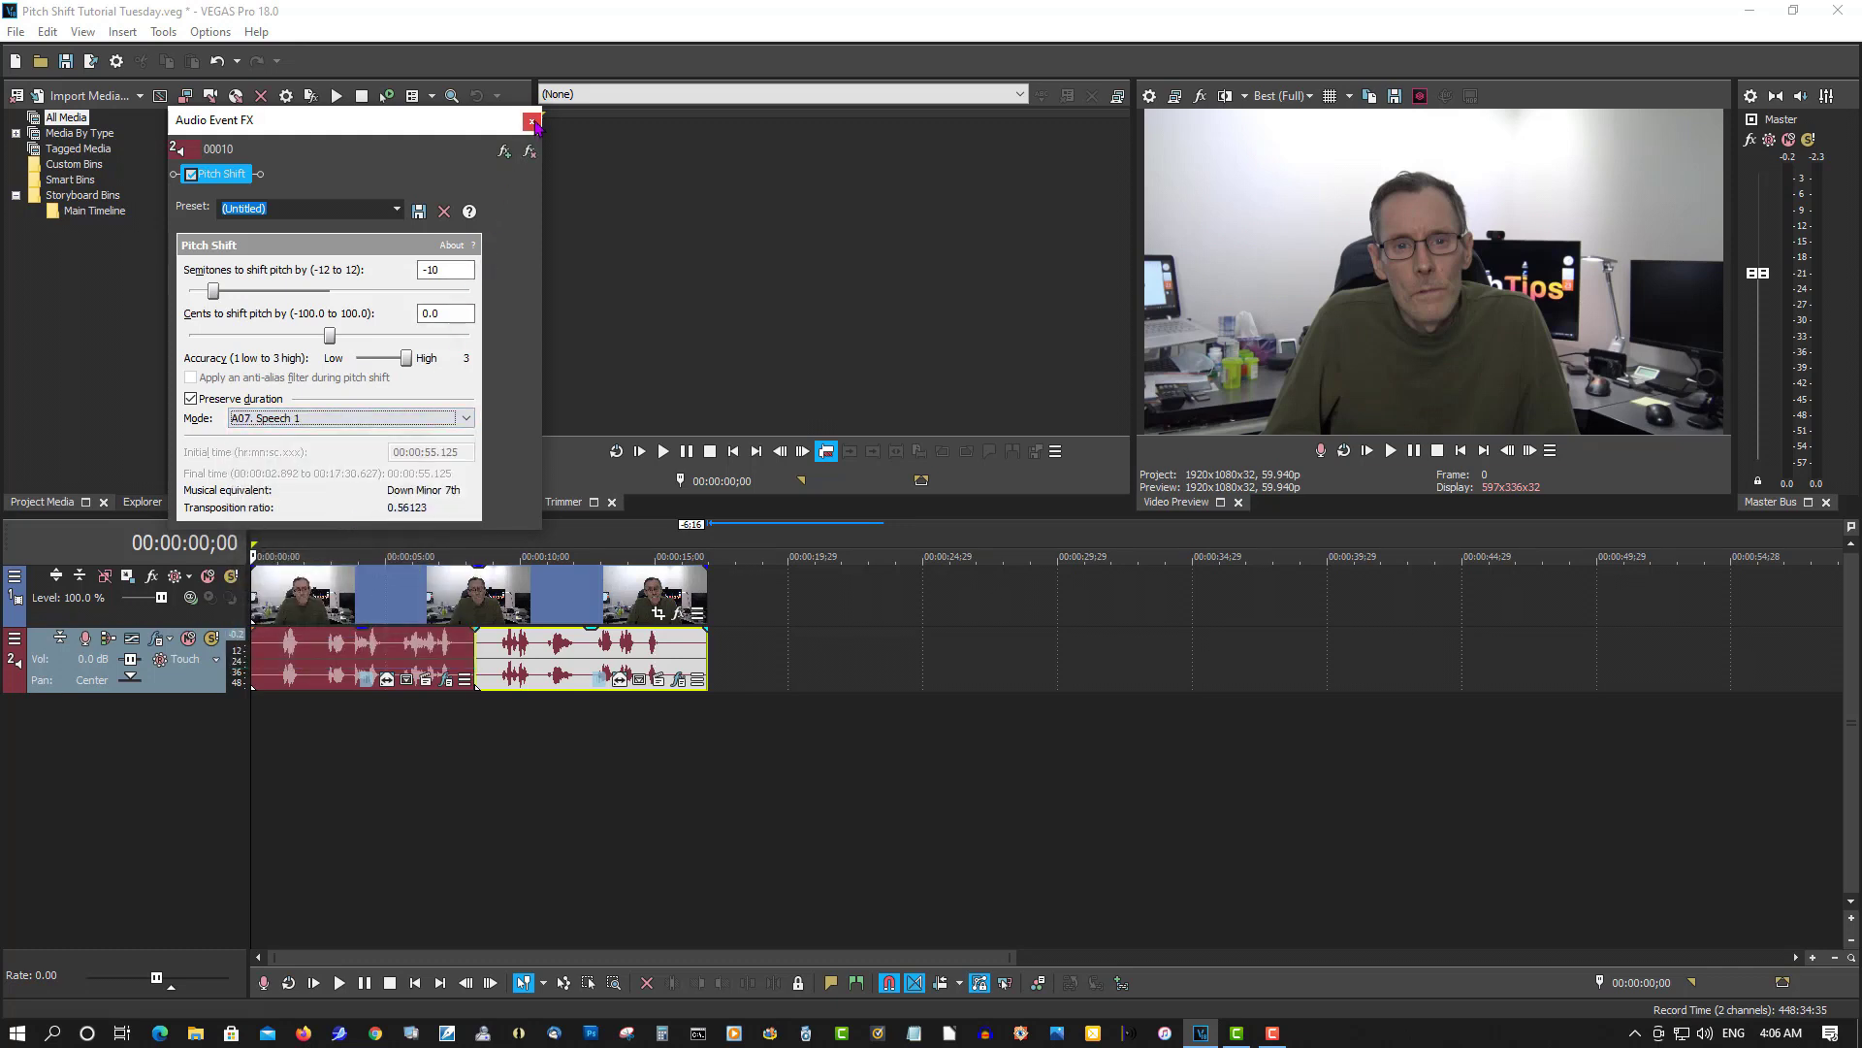
left_click(531, 120)
left_click(475, 545)
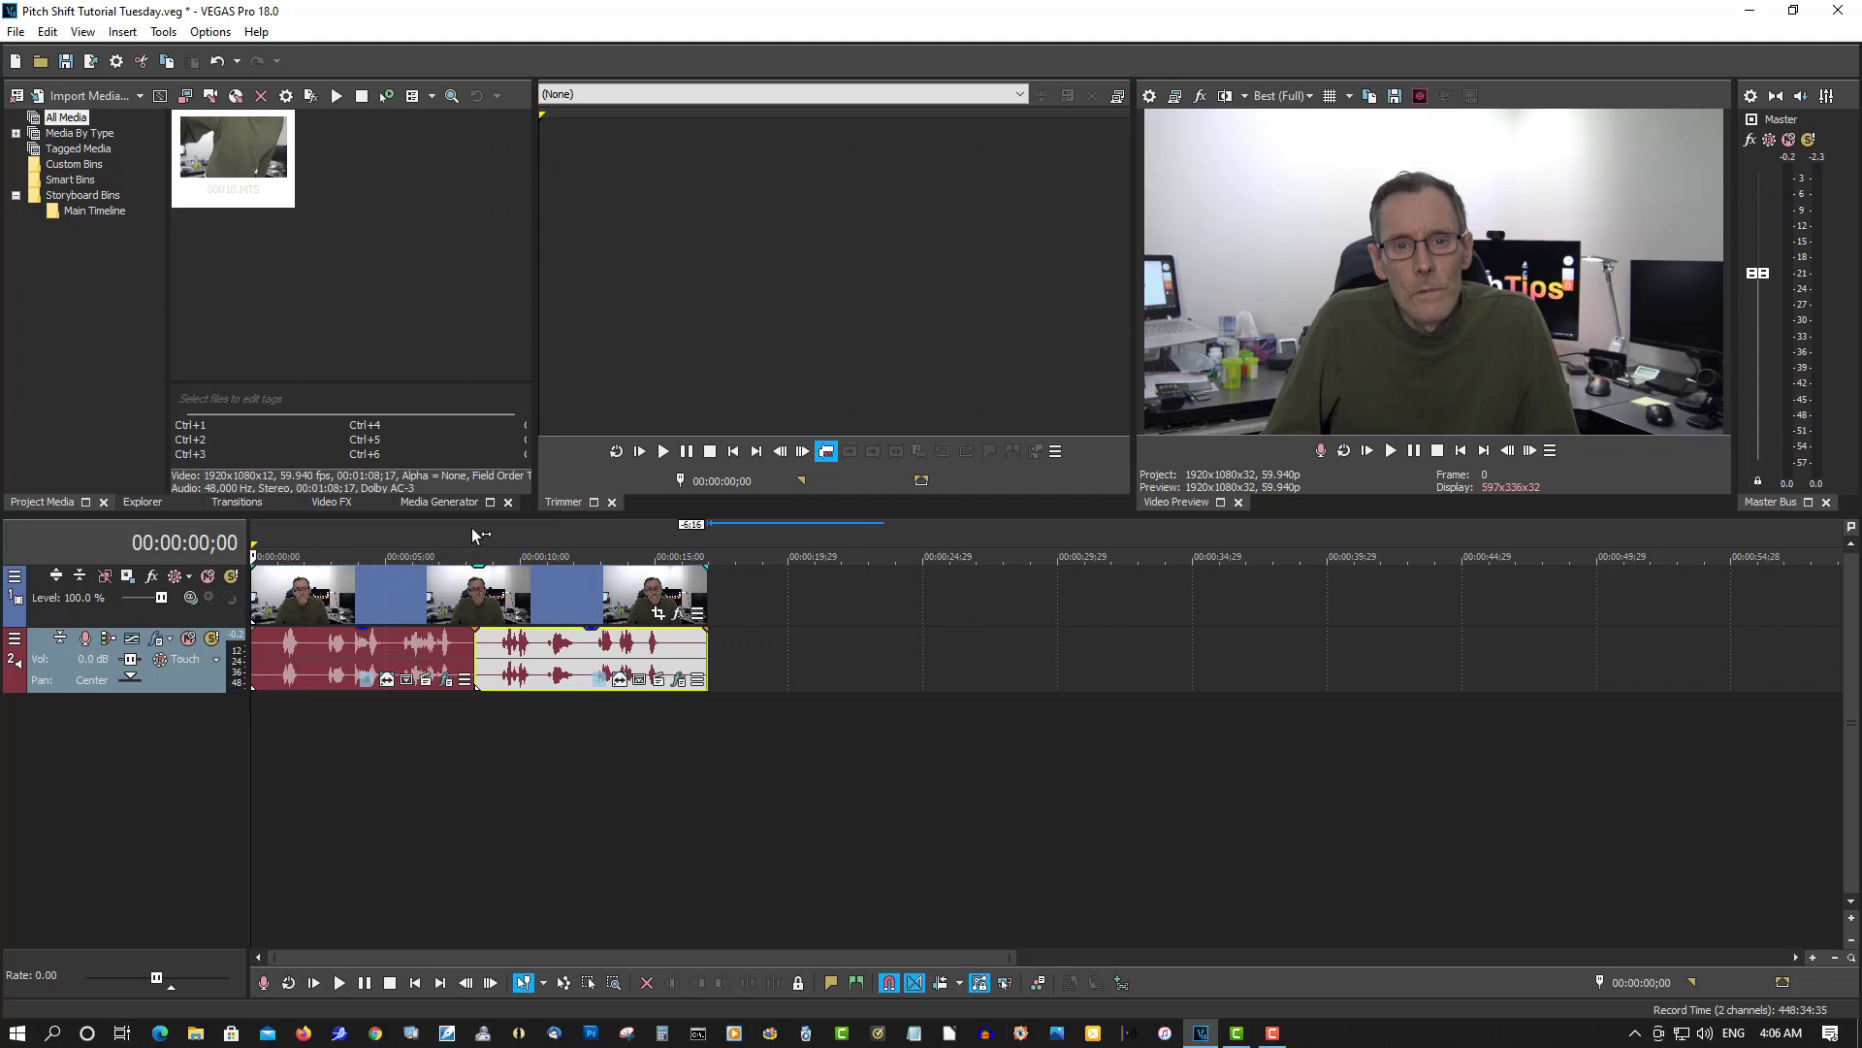
left_click(1398, 452)
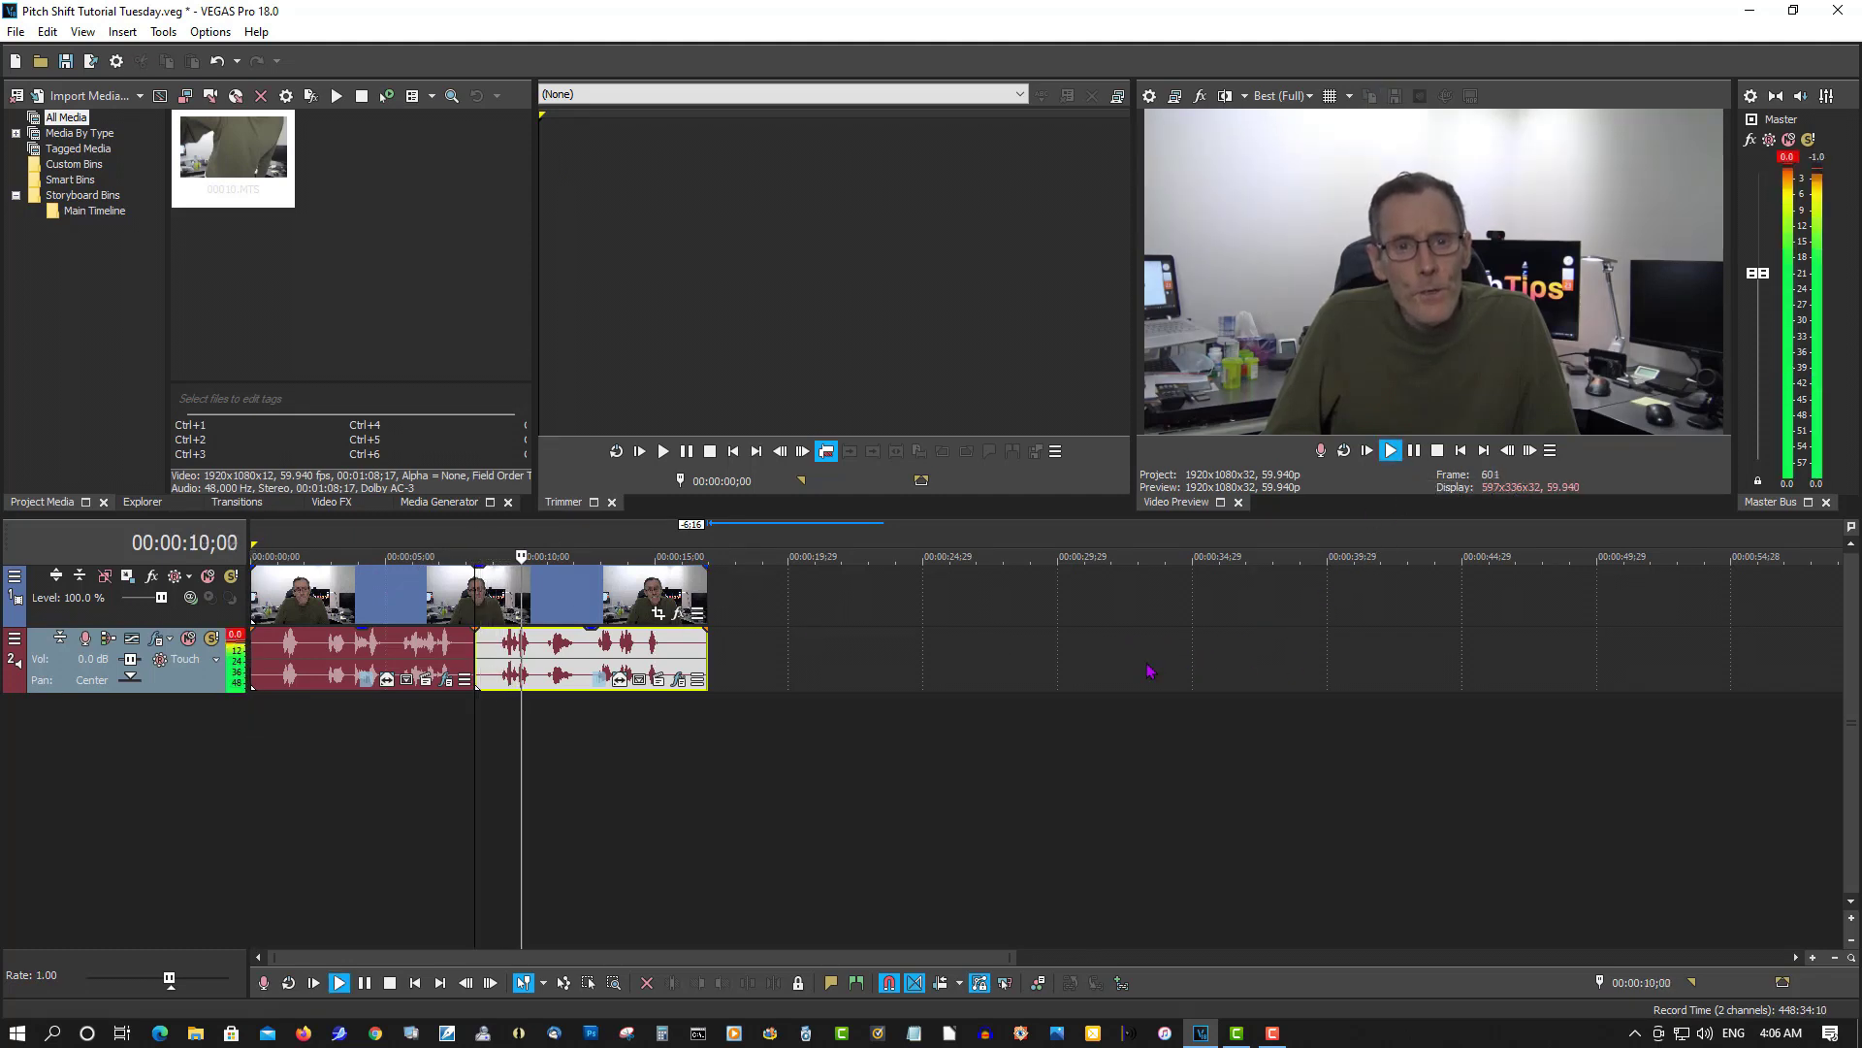